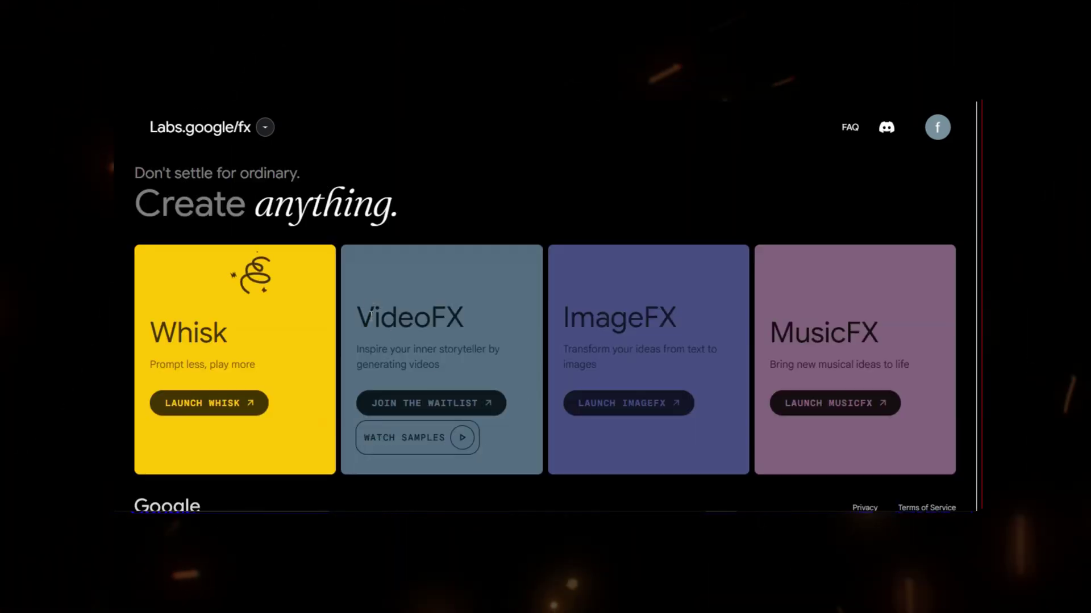
- Zoom the Labs FX landing page out to 90% with Ctrl+minus
key("ctrl+minus")
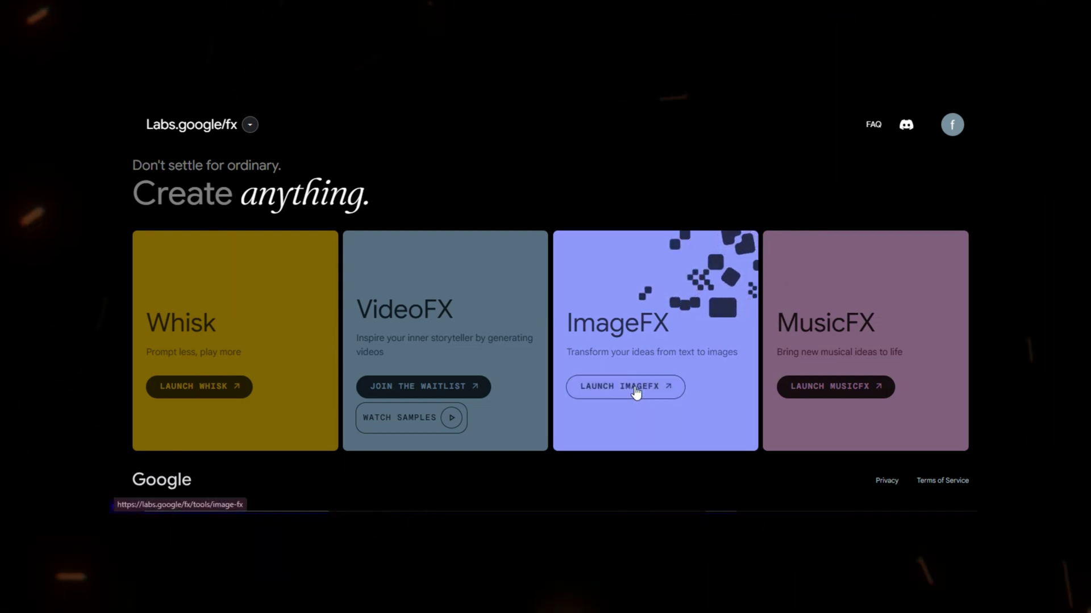
left_click(636, 391)
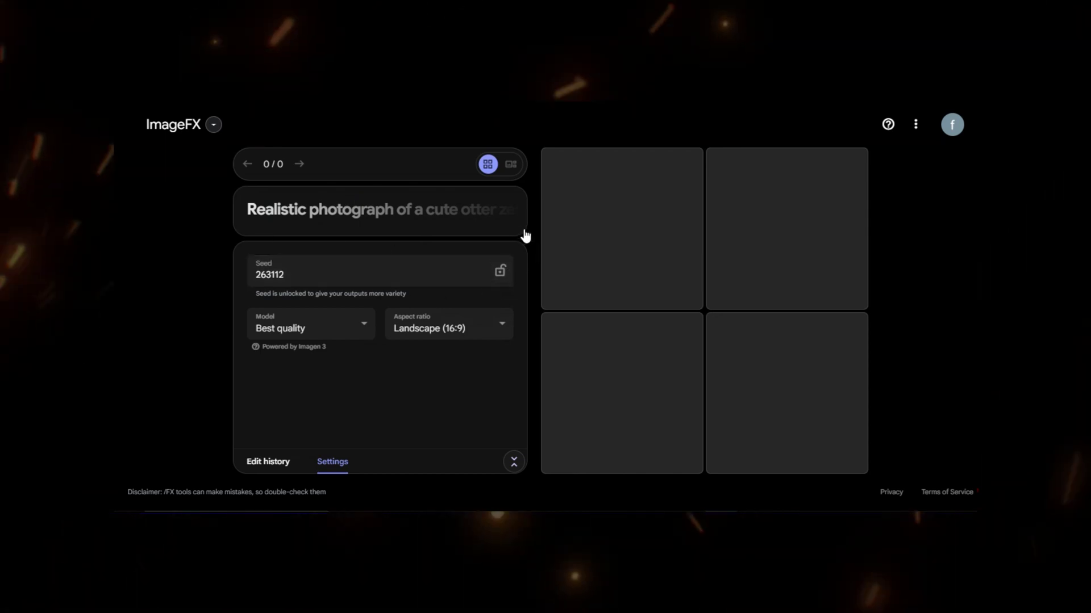
key("ctrl+plus")
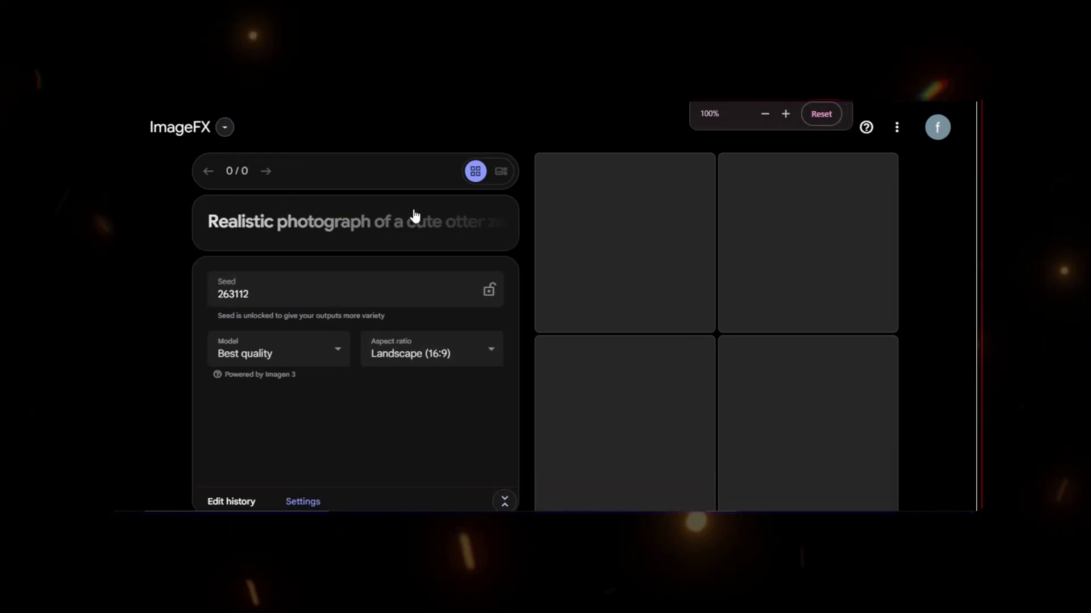
scroll(377, 253, "down", 1)
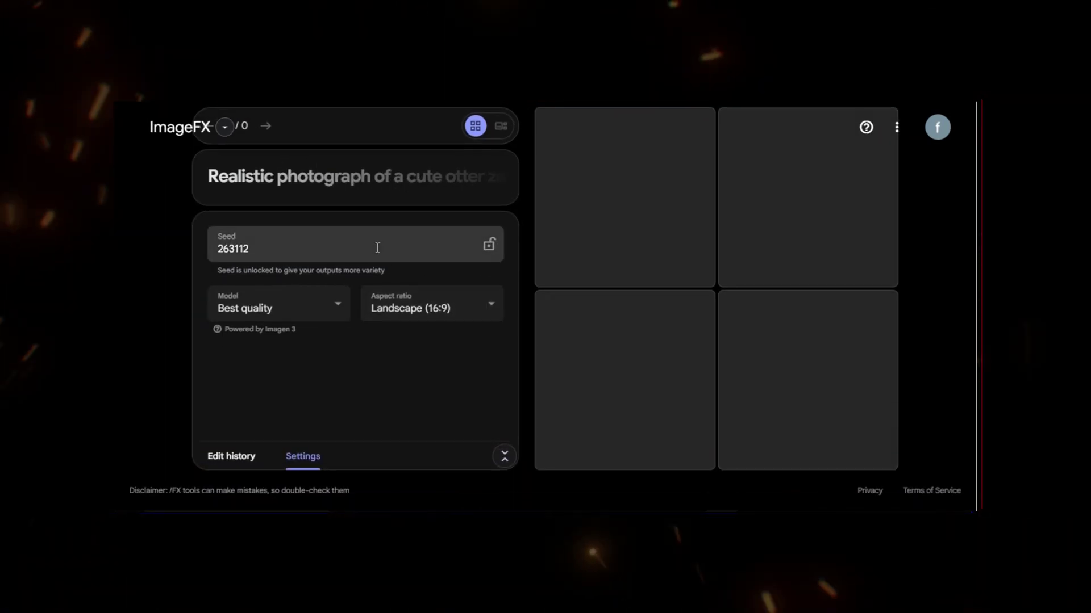
scroll(377, 250, "up", 1)
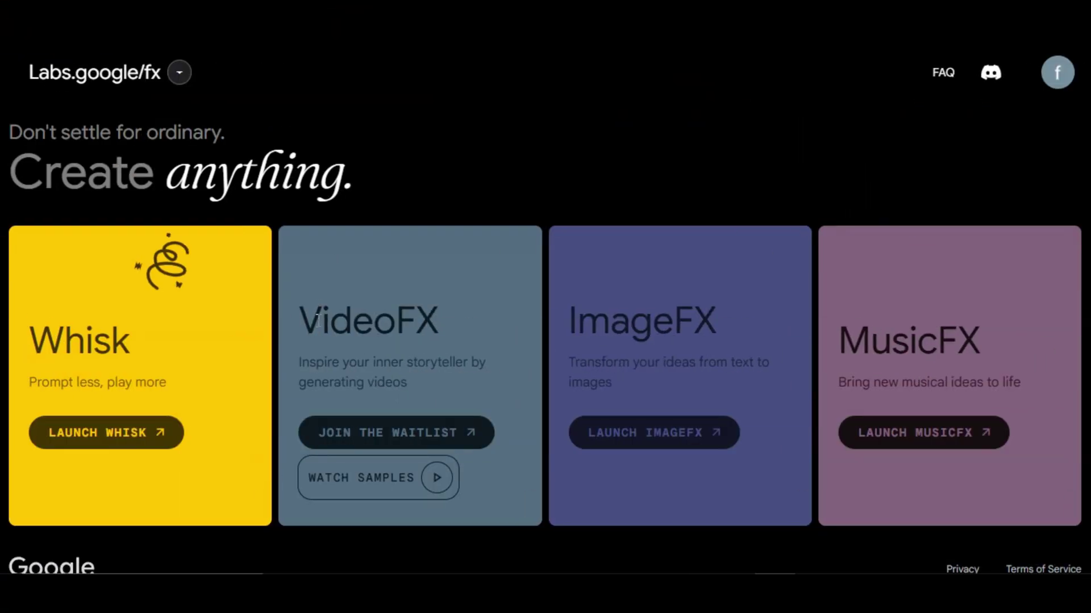
key("ctrl+minus")
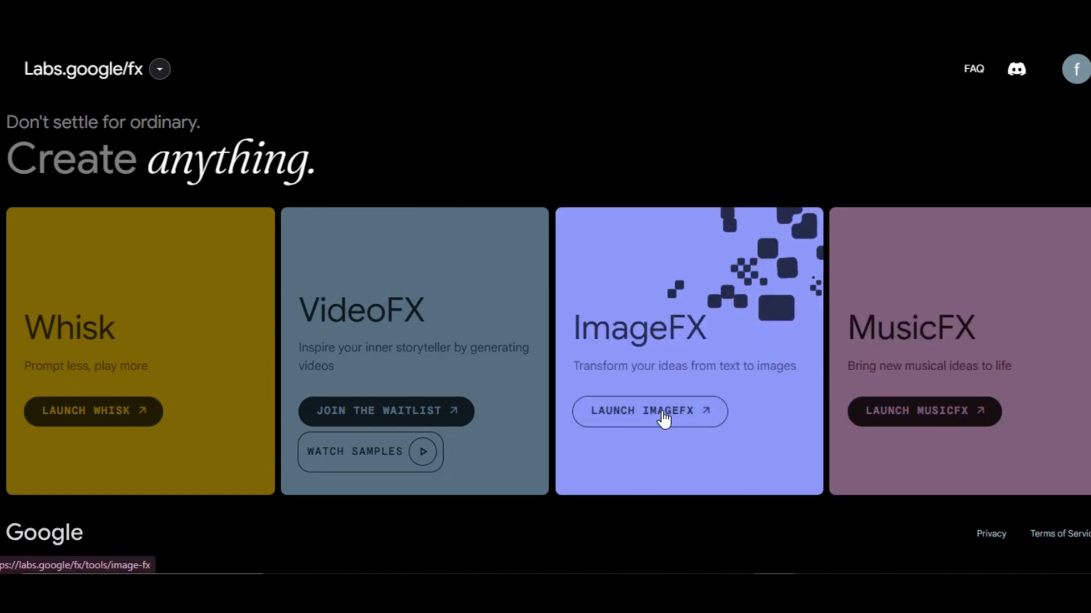
- Launch ImageFX, restore the page zoom to 100%, and expand the prompt box for editing
left_click(663, 419)
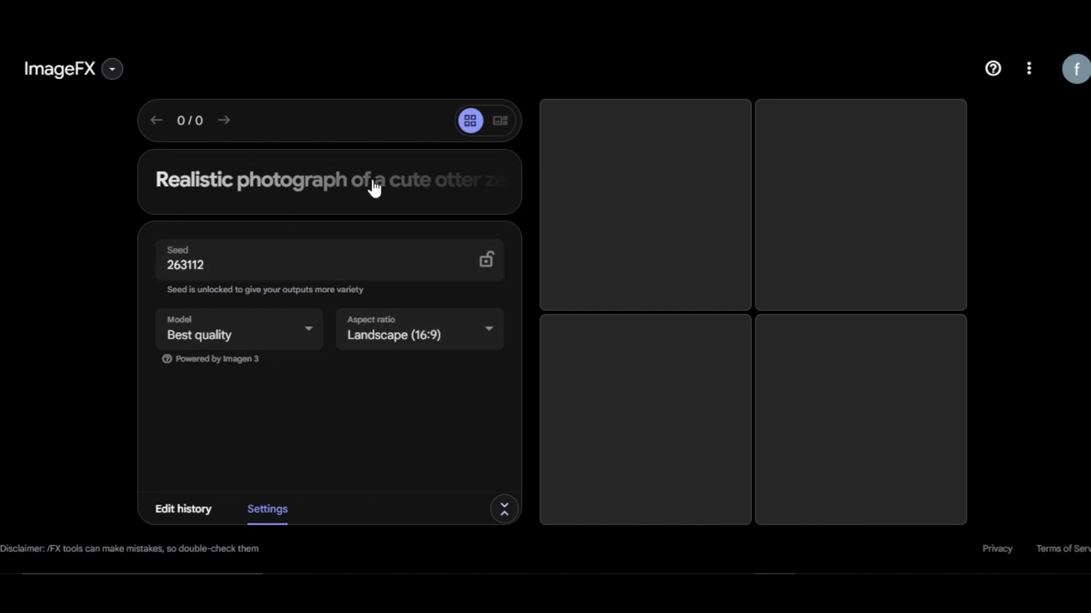
key("ctrl+0")
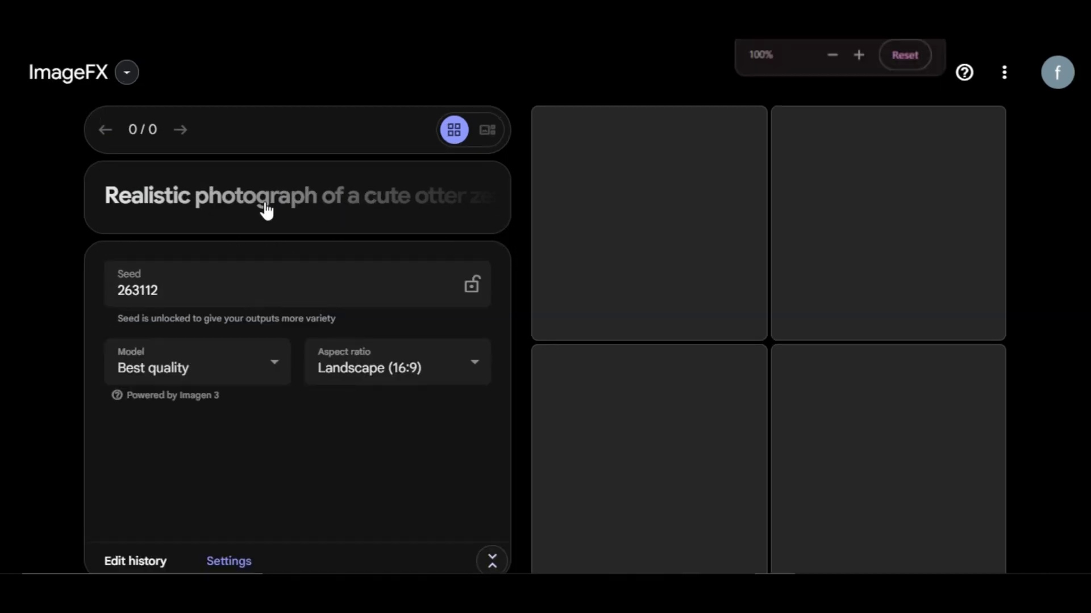
scroll(324, 236, "down", 2)
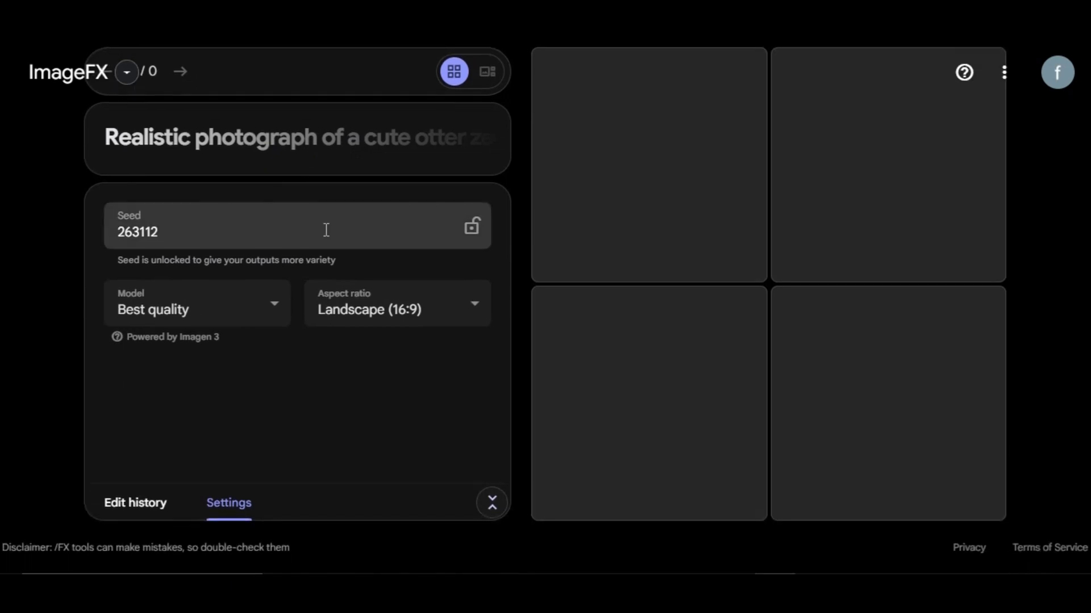
scroll(326, 229, "up", 2)
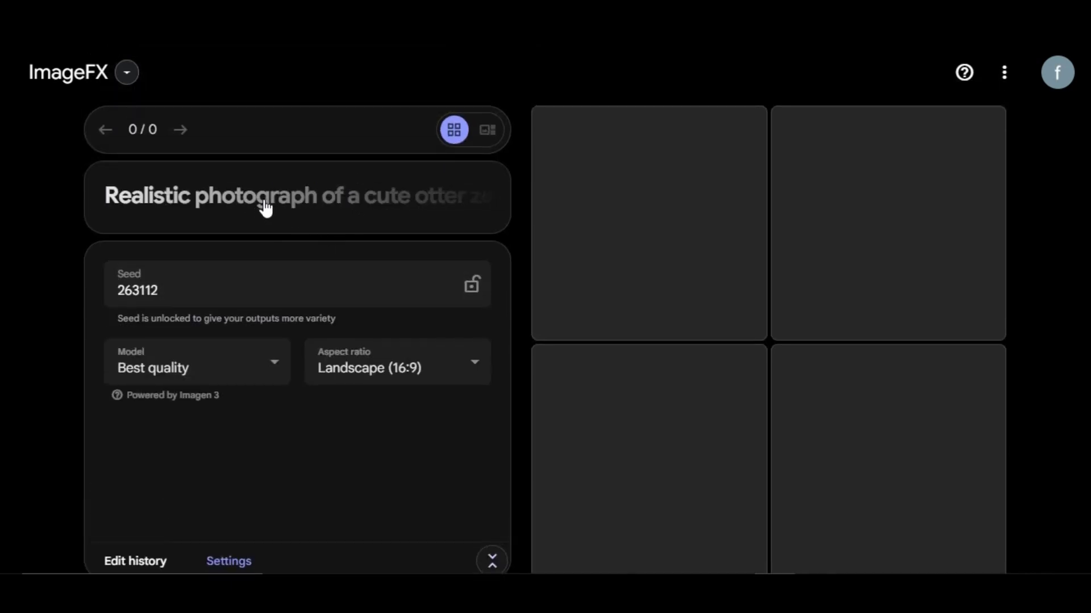
left_click(255, 208)
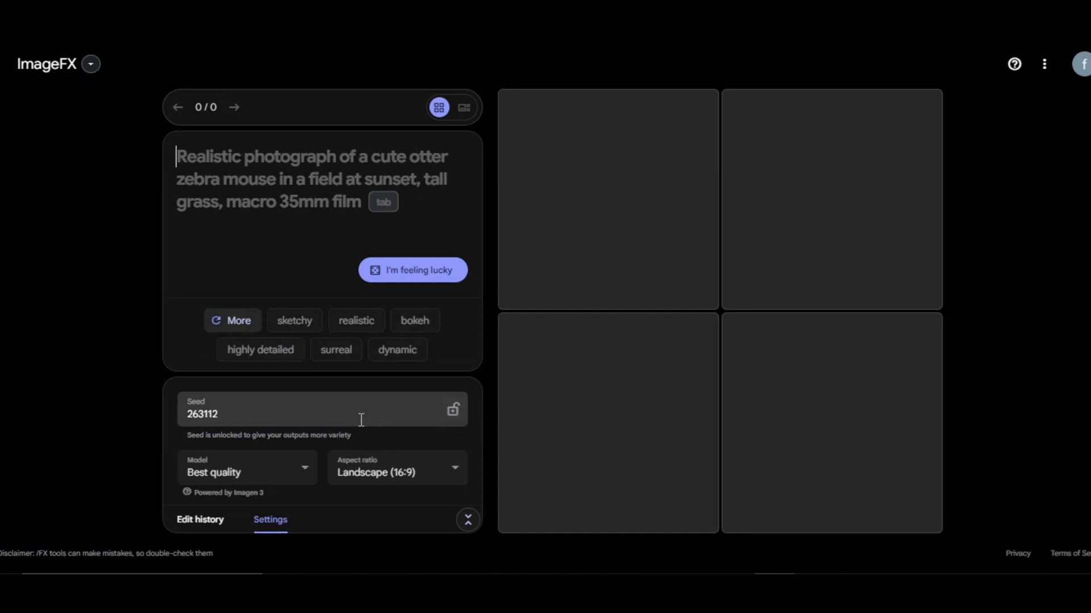
- Confirm the Best quality model and keep the Landscape (16:9) aspect ratio
left_click(305, 478)
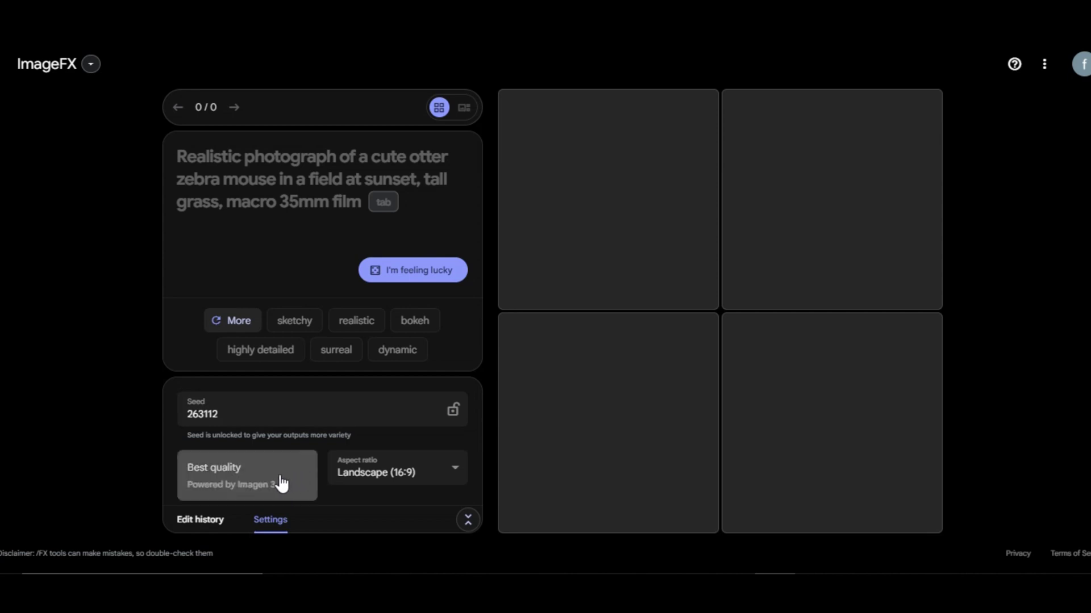
left_click(278, 487)
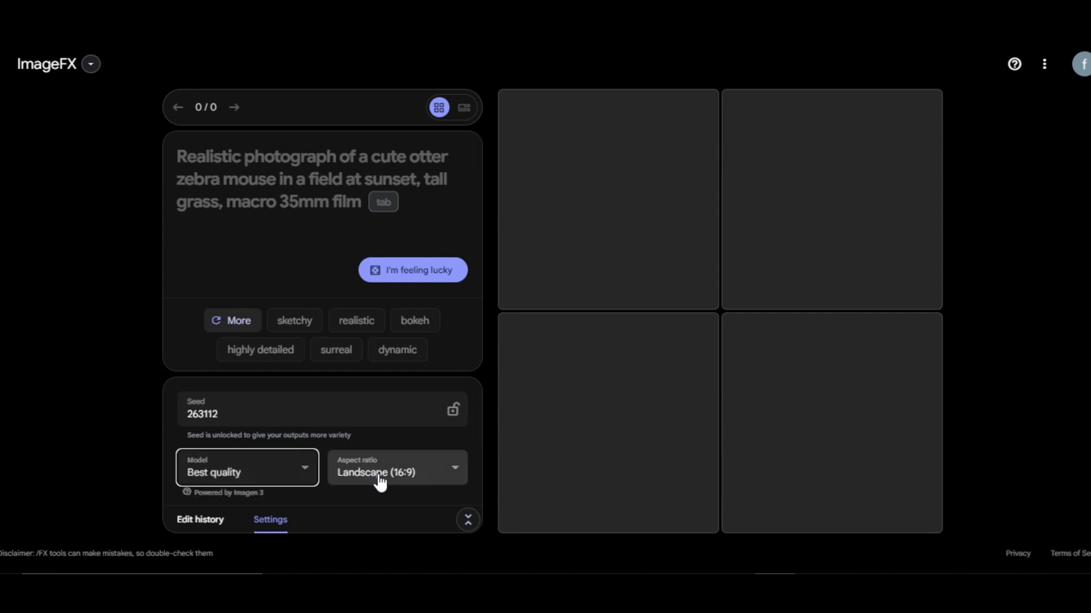
left_click(453, 472)
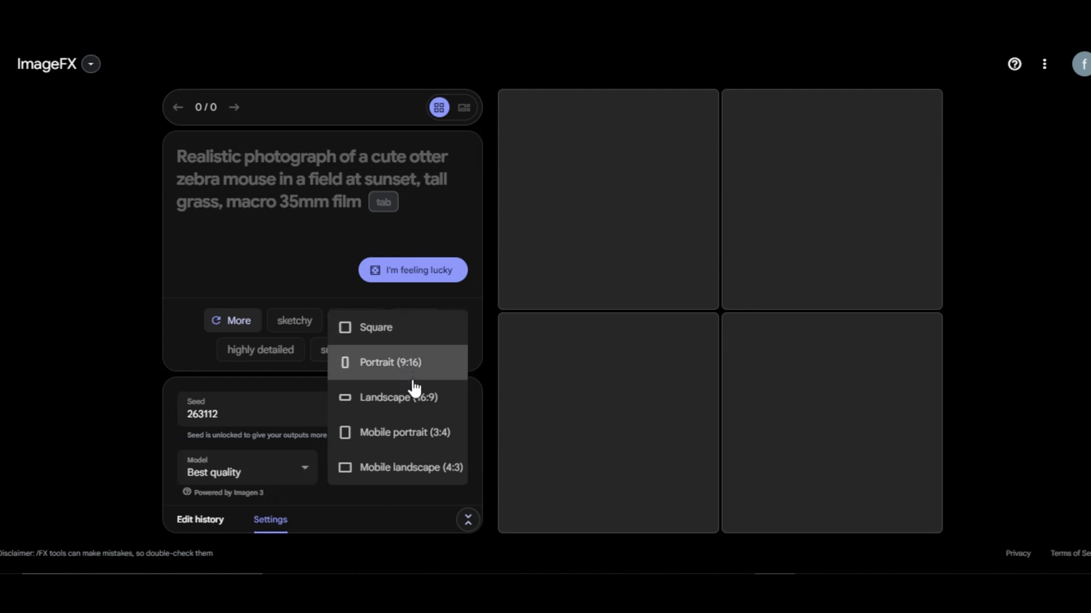
left_click(414, 397)
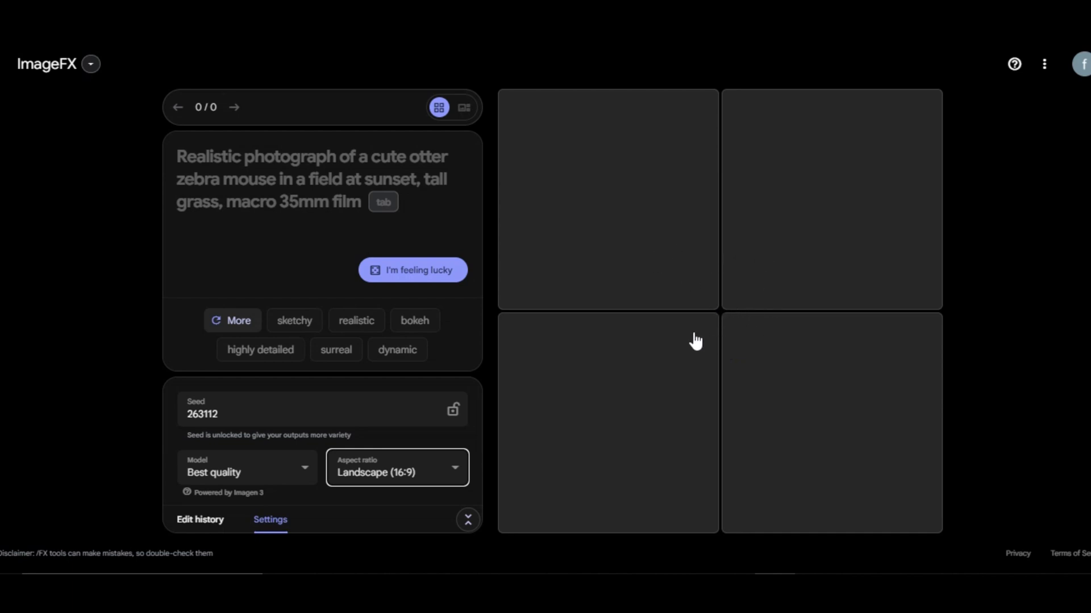
- Paste the rhinestone-makeup selfie prompt and tag it realistic, high contrast, dynamic and cinematic
left_click(285, 275)
type("A selfie of a model with minimalistic background. The model is wearing makeup with rhinestones. The lighting is natural.")
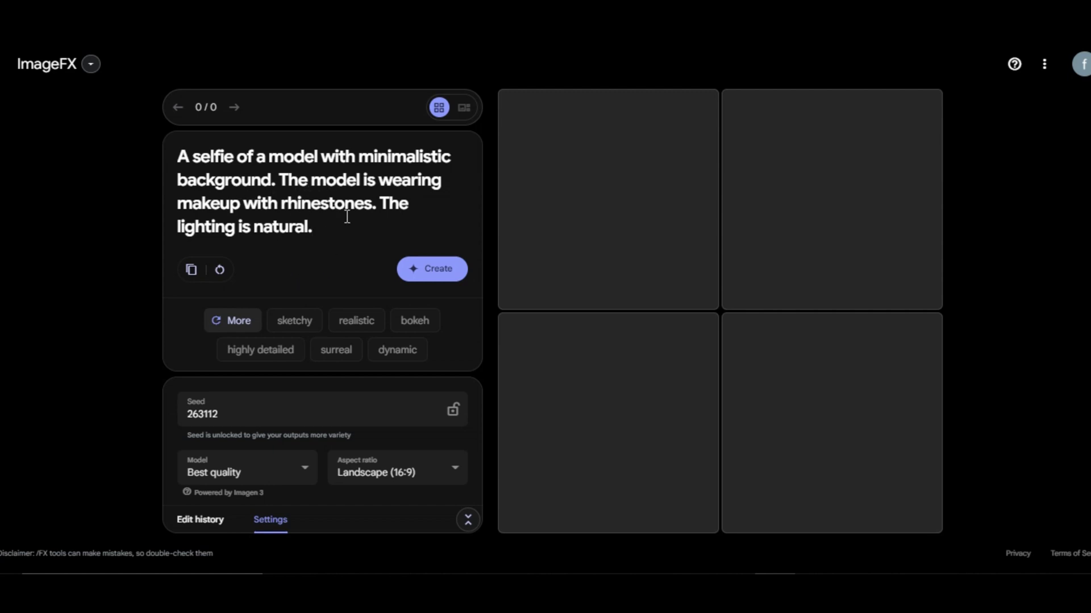
left_click(356, 321)
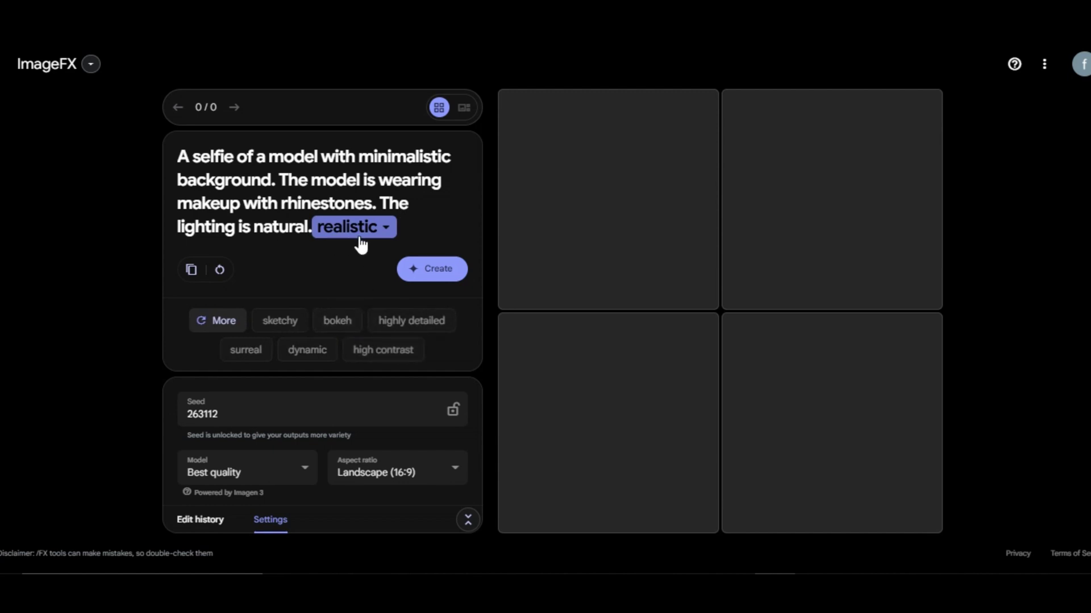
left_click(386, 232)
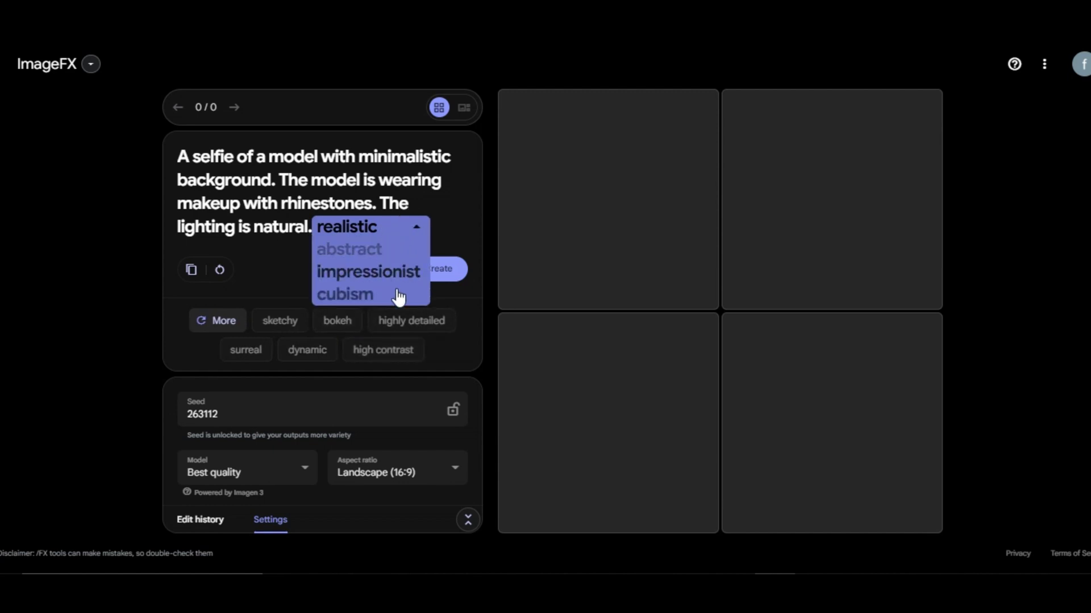
left_click(408, 329)
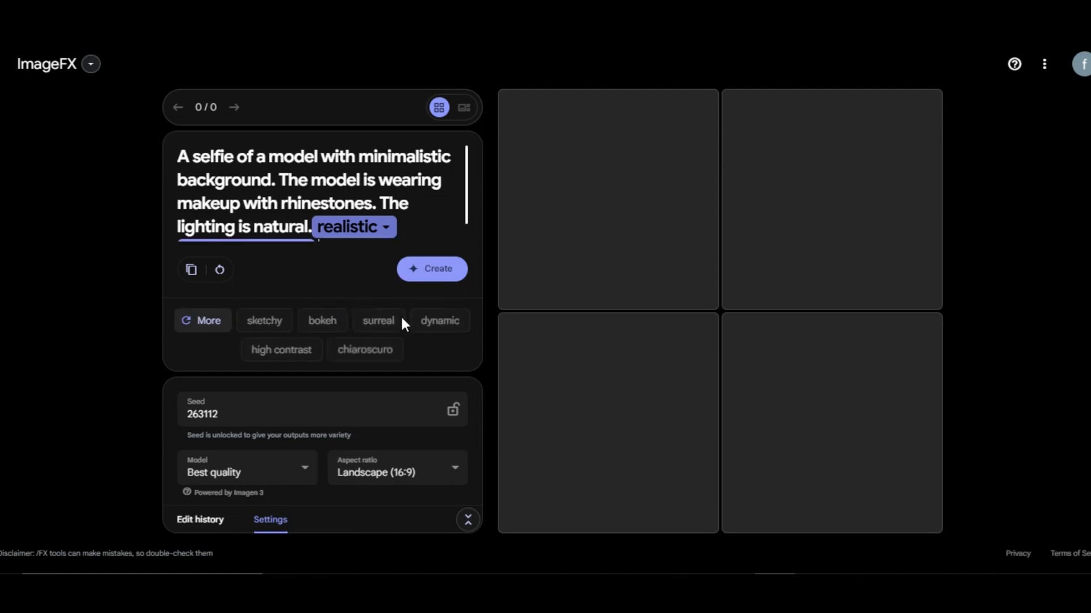
left_click(281, 350)
left_click(364, 229)
left_click(440, 320)
left_click(409, 319)
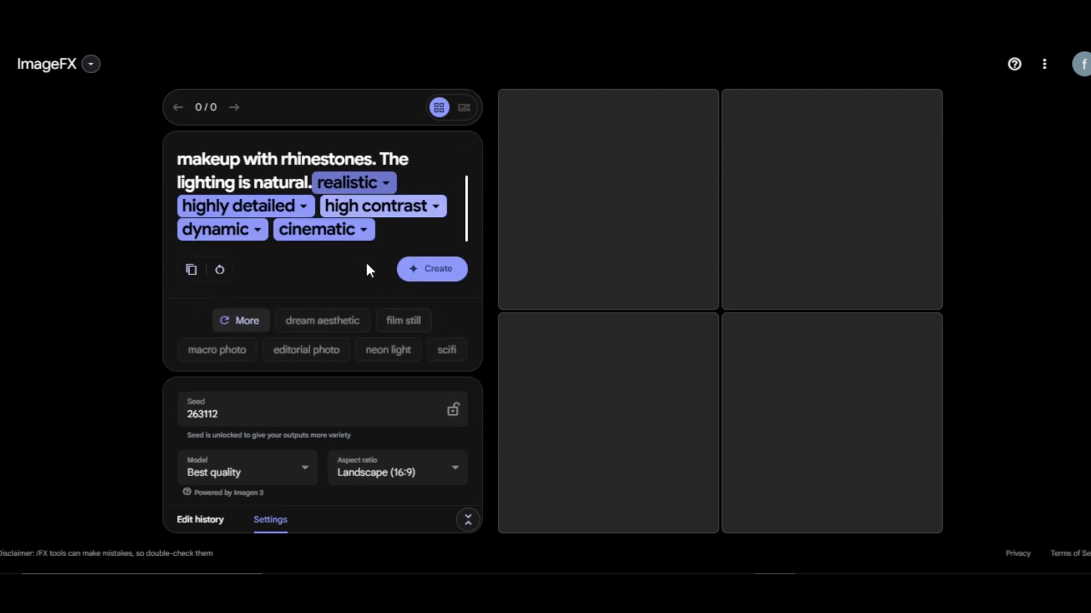
- Switch the aspect ratio to Portrait (9:16) and generate the images
left_click(454, 471)
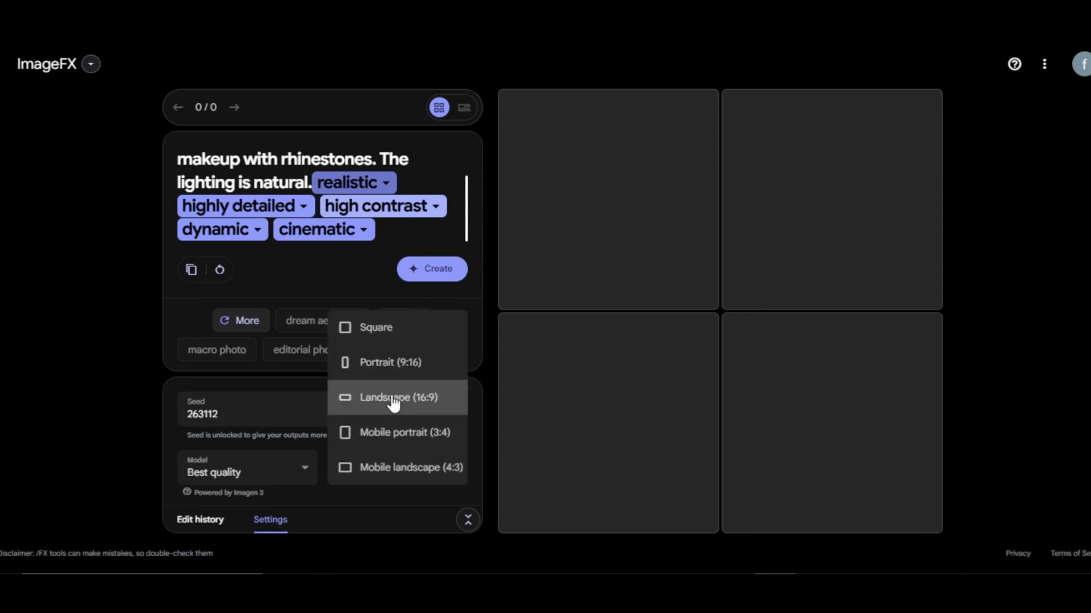
left_click(400, 366)
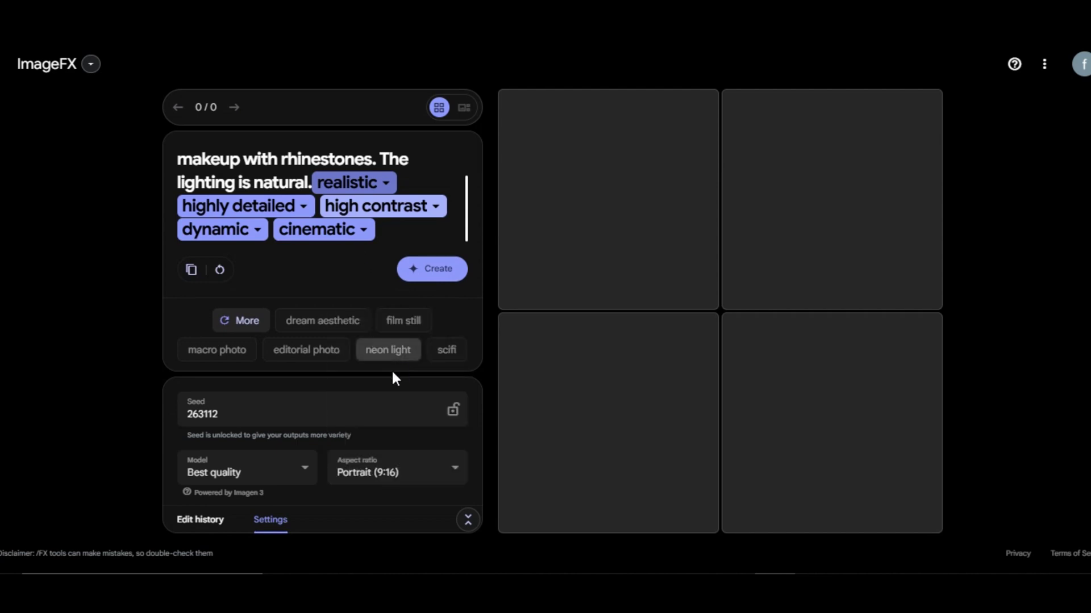
left_click(418, 270)
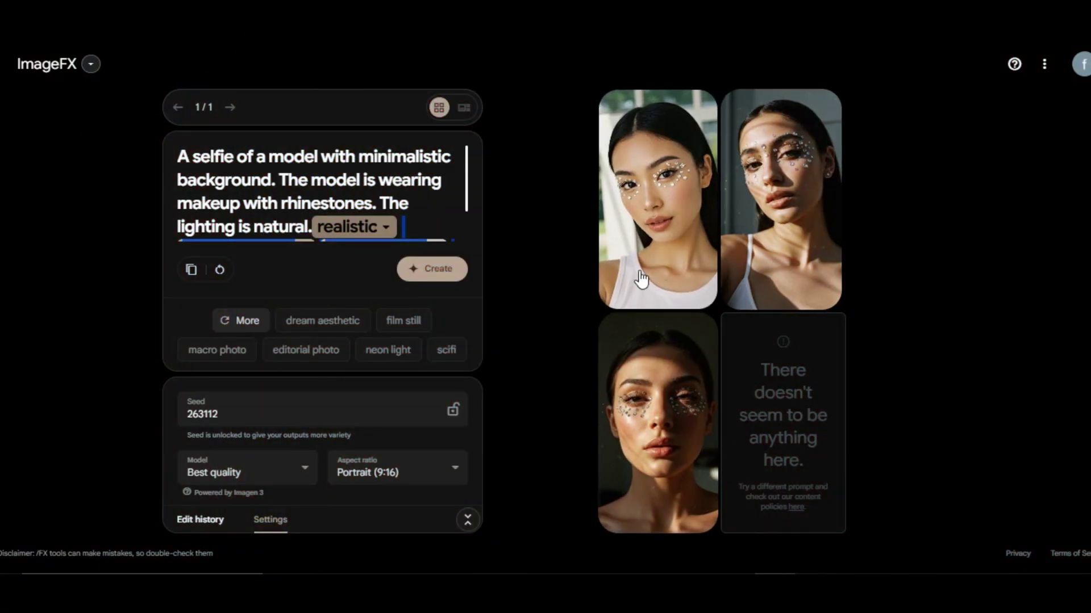
- Browse the three rhinestone portraits one at a time in the large carousel view
mouse_move(653, 243)
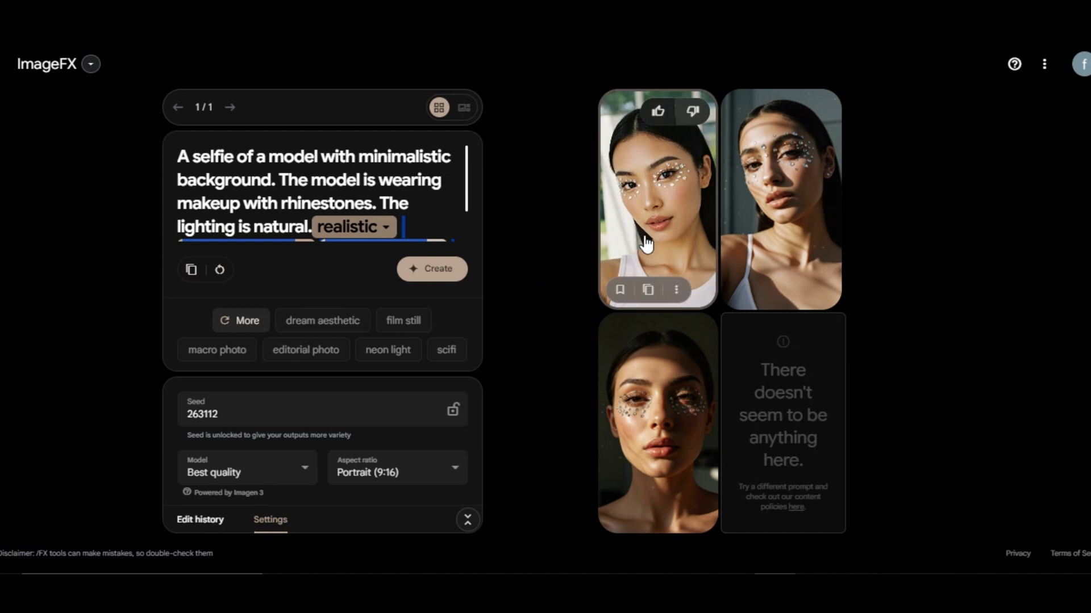
left_click(633, 243)
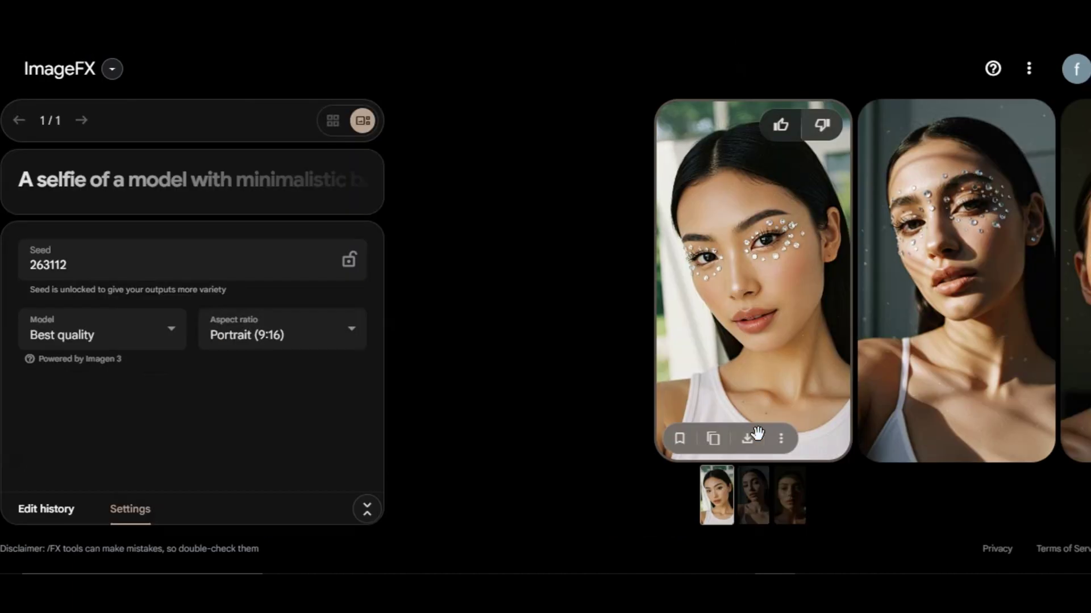
left_click(751, 499)
mouse_move(750, 397)
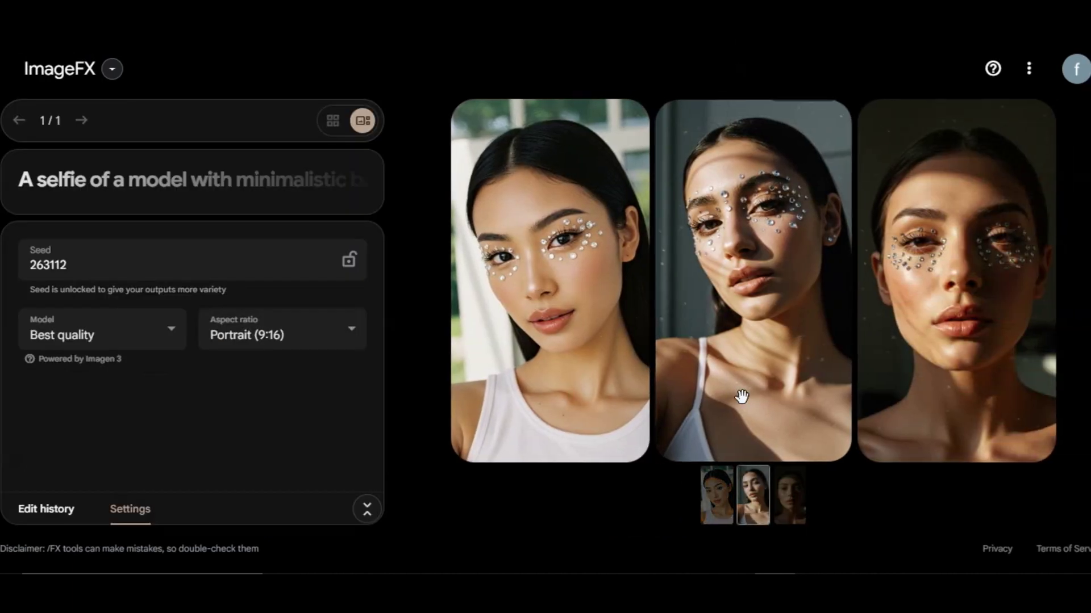
left_click(789, 499)
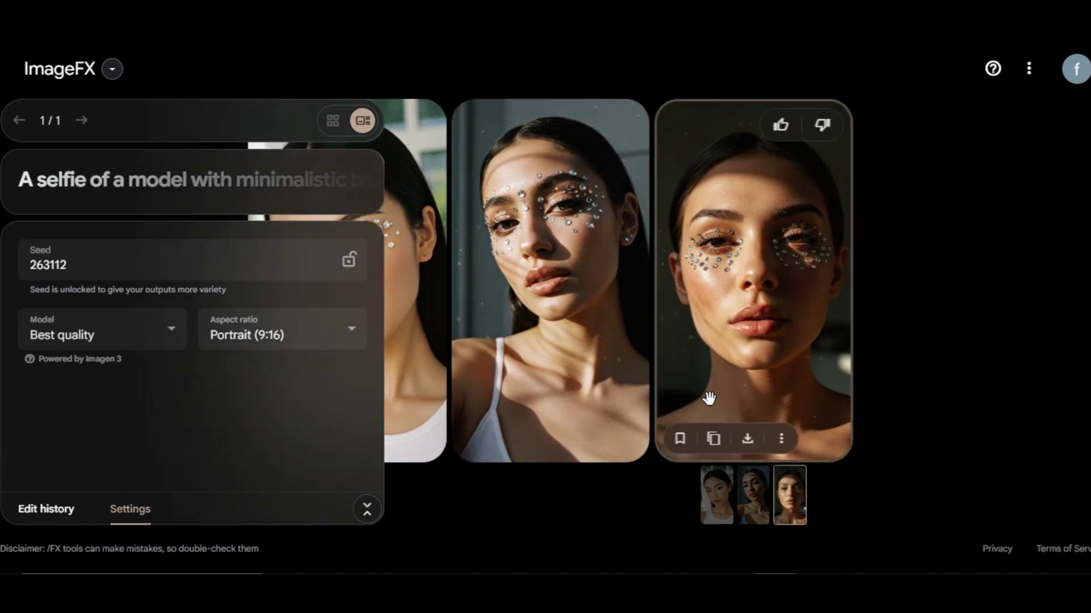
left_click(752, 498)
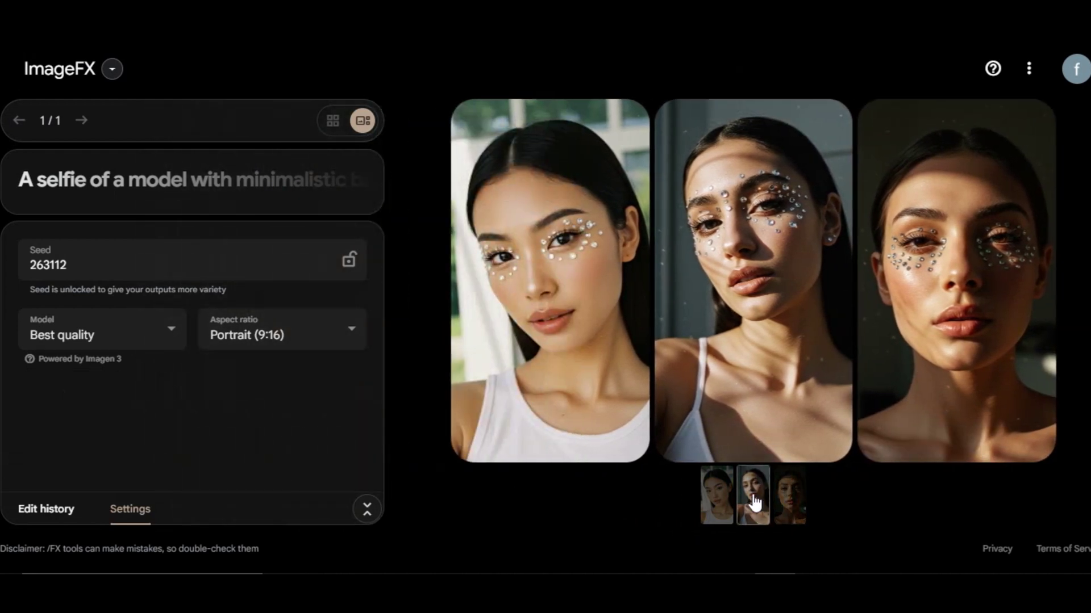
left_click(789, 499)
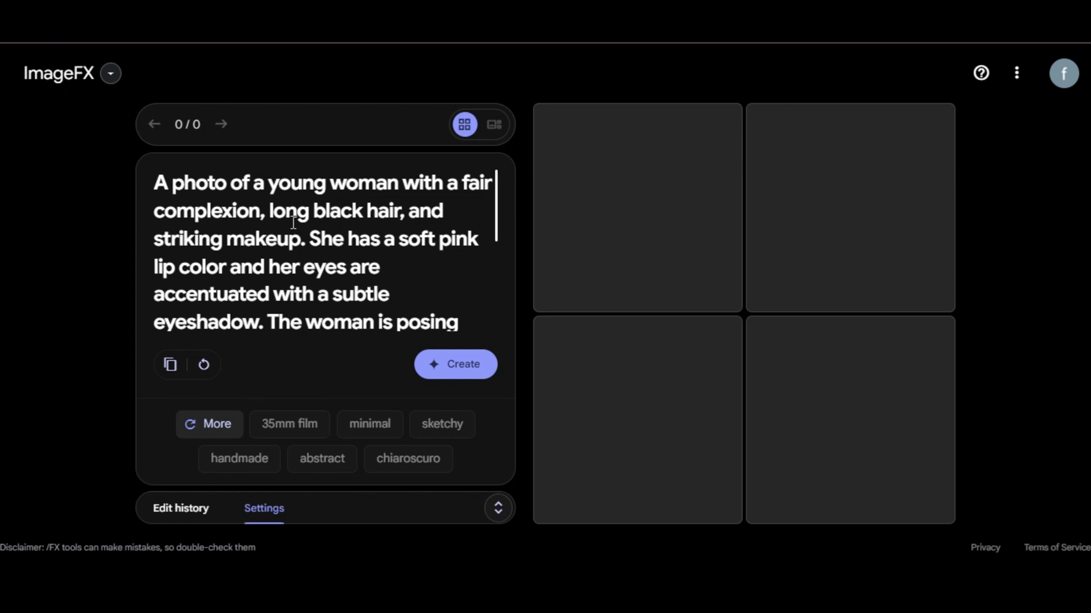
- Add the 35mm film, highly detailed and abstract style tags to the white-room prompt
scroll(293, 223, "down", 2)
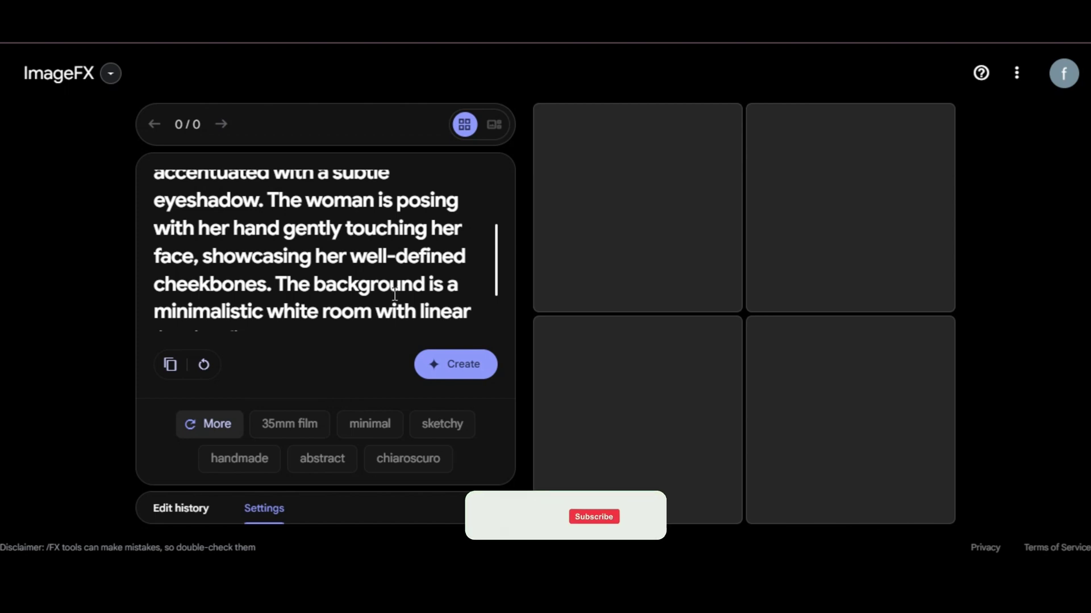
scroll(319, 336, "down", 2)
left_click(318, 347)
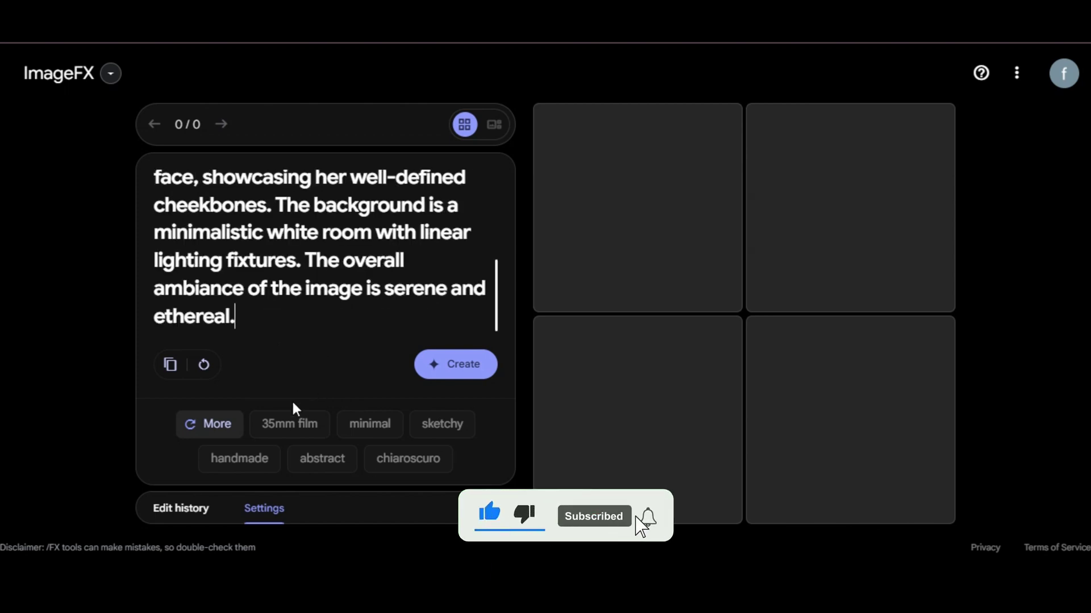
left_click(281, 431)
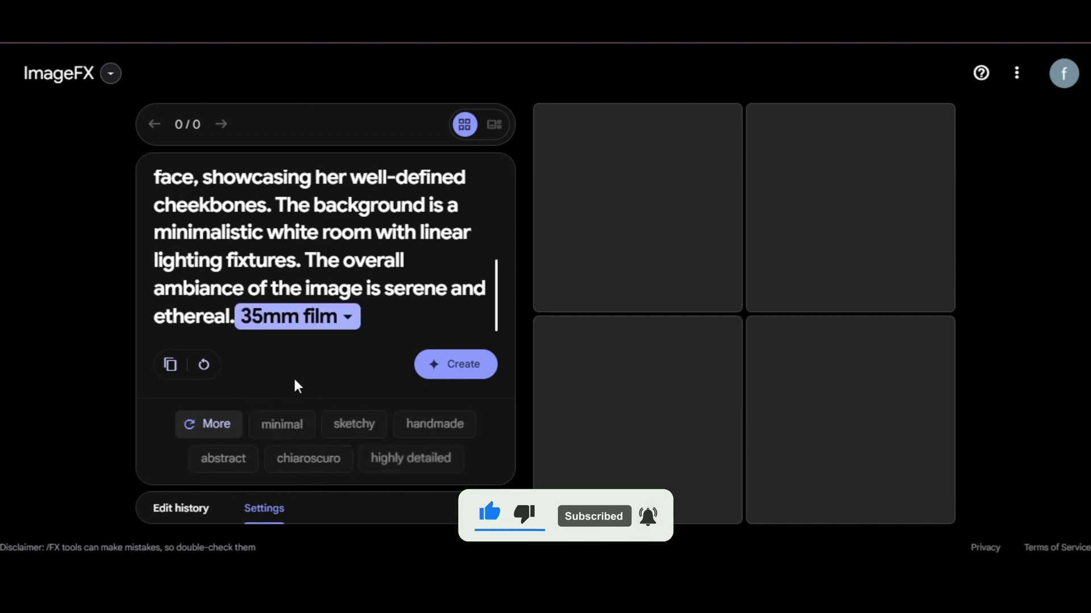
left_click(410, 459)
left_click(219, 457)
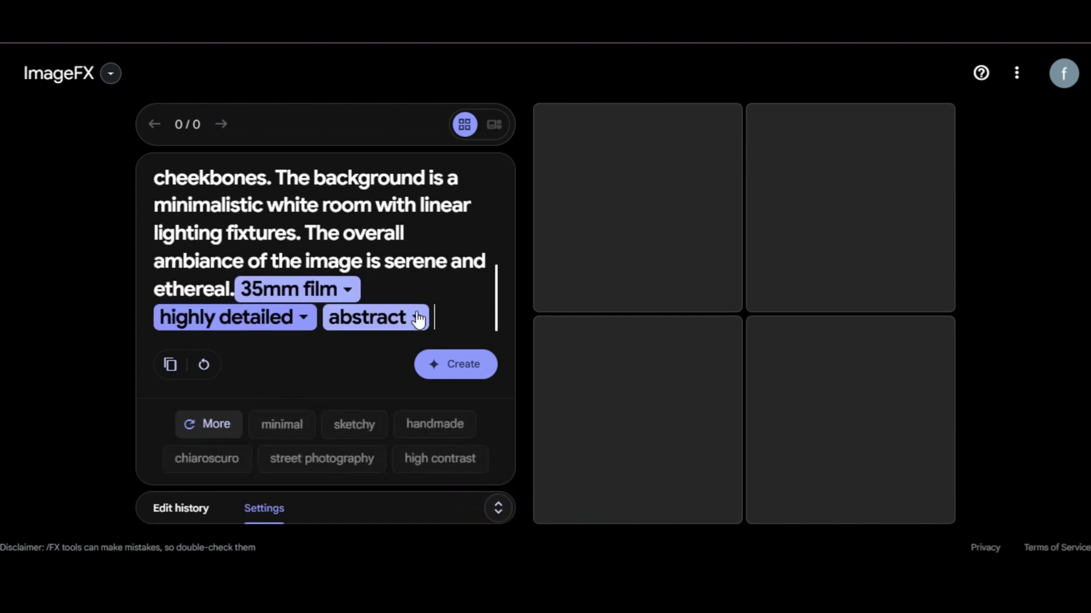
- Swap abstract for ultra-realistic, add high contrast, and generate the white-room portraits
left_click(417, 316)
left_click(403, 345)
left_click(325, 458)
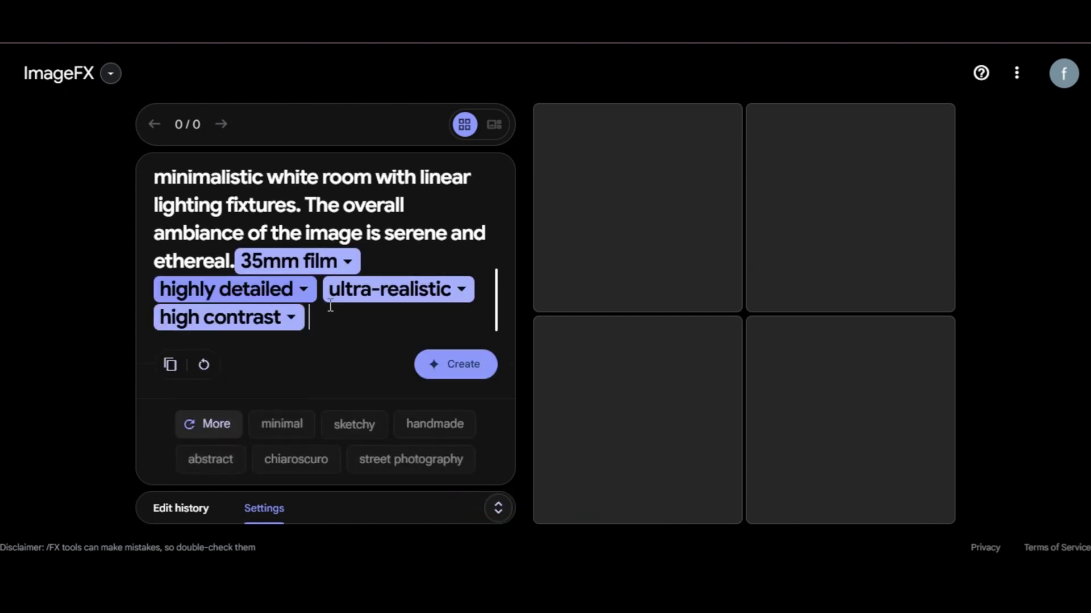
left_click(460, 365)
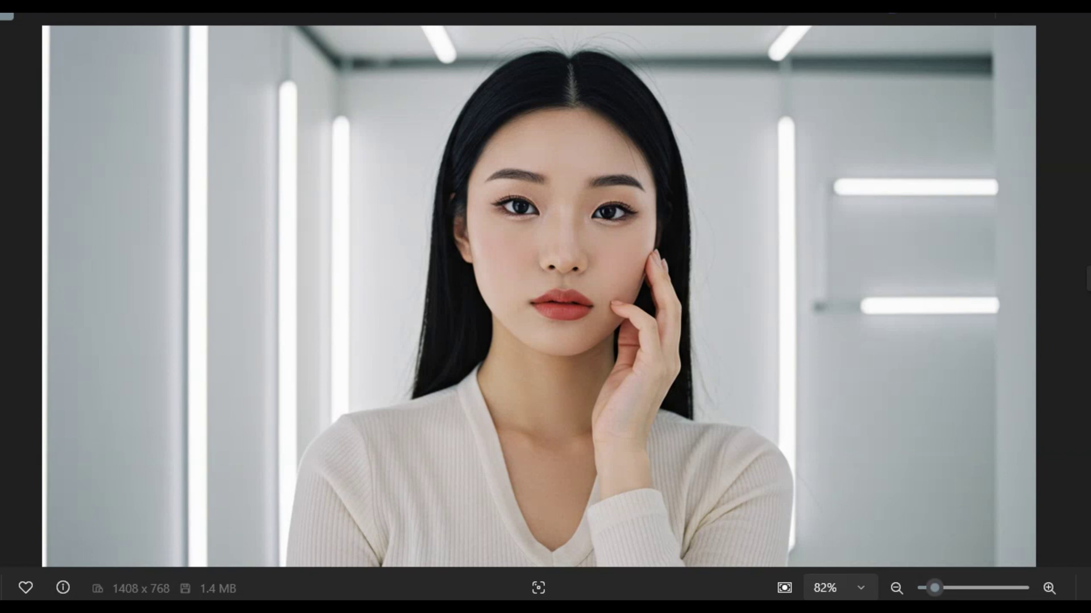
- Page through the white-room portraits full-size in Photos with the right arrow key
key("Right")
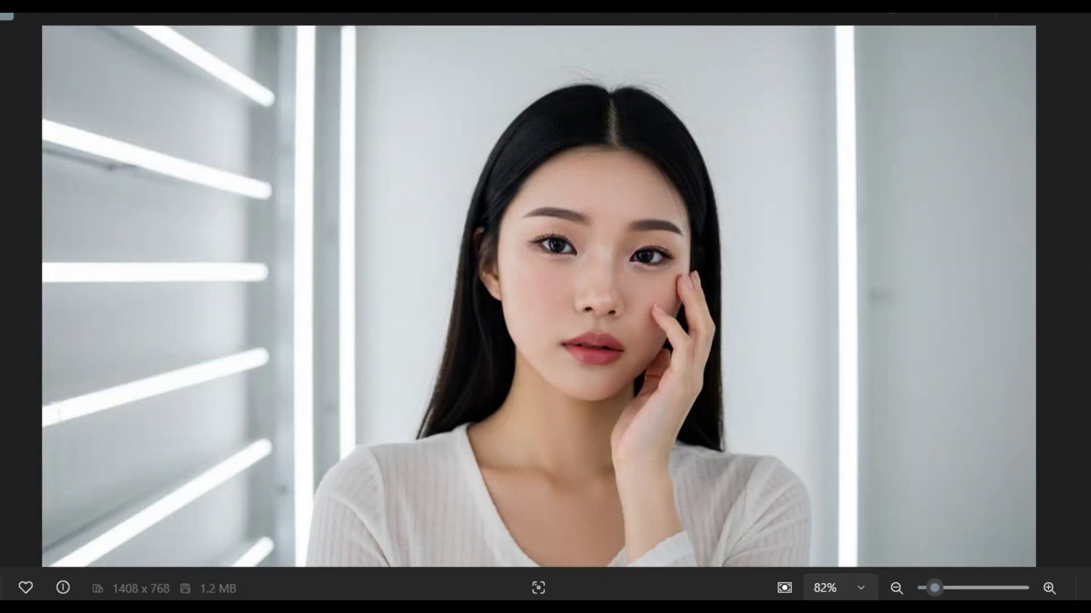
key("Right")
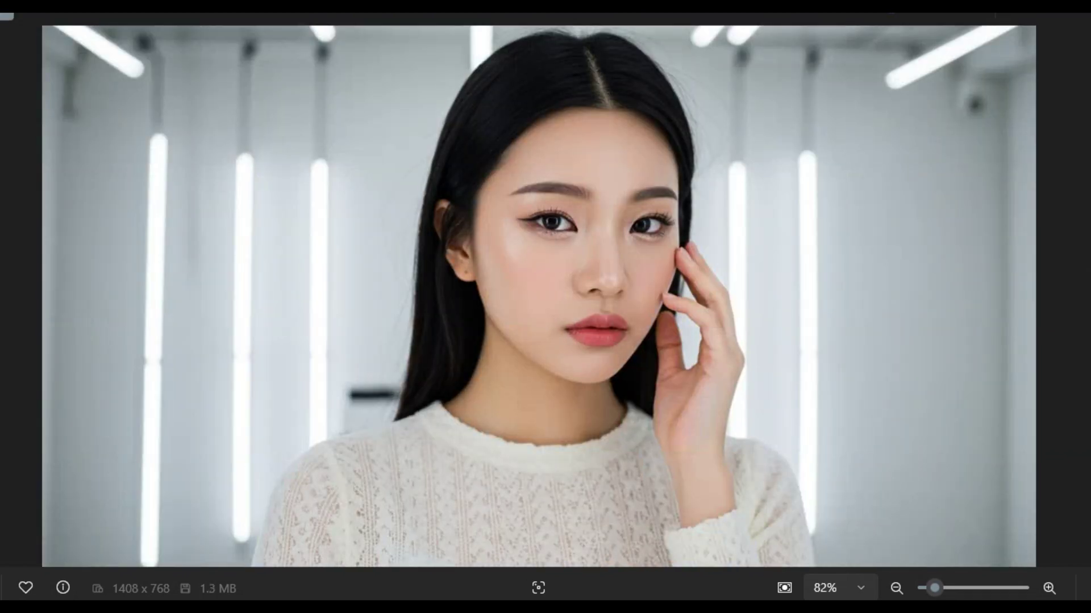
key("Right")
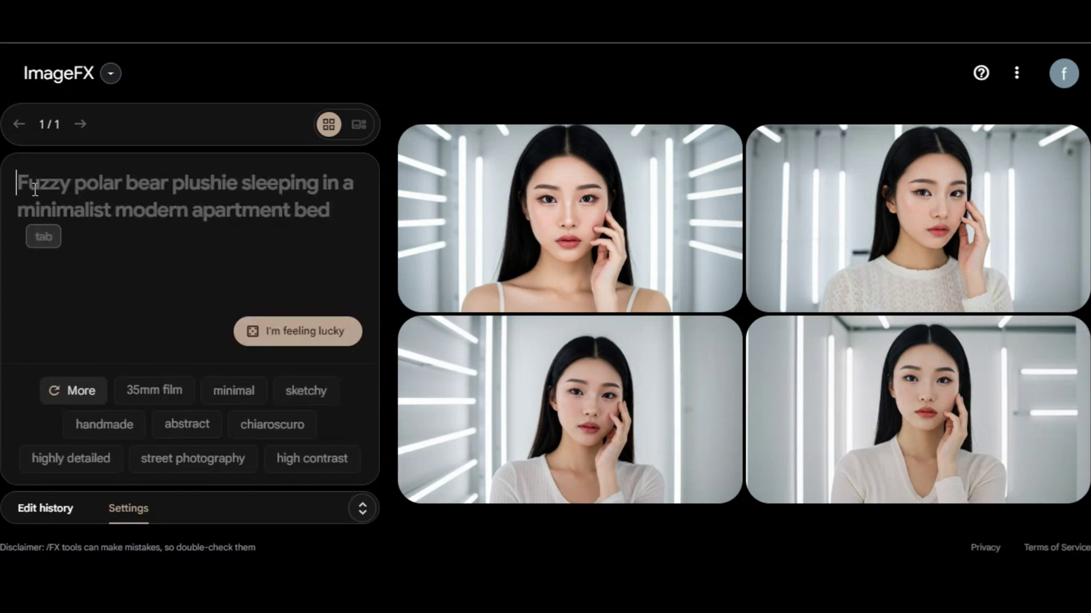
- Paste the 100-year-old British couple prompt, tag it 35mm film, high contrast and highly detailed, and generate
key("ctrl+v")
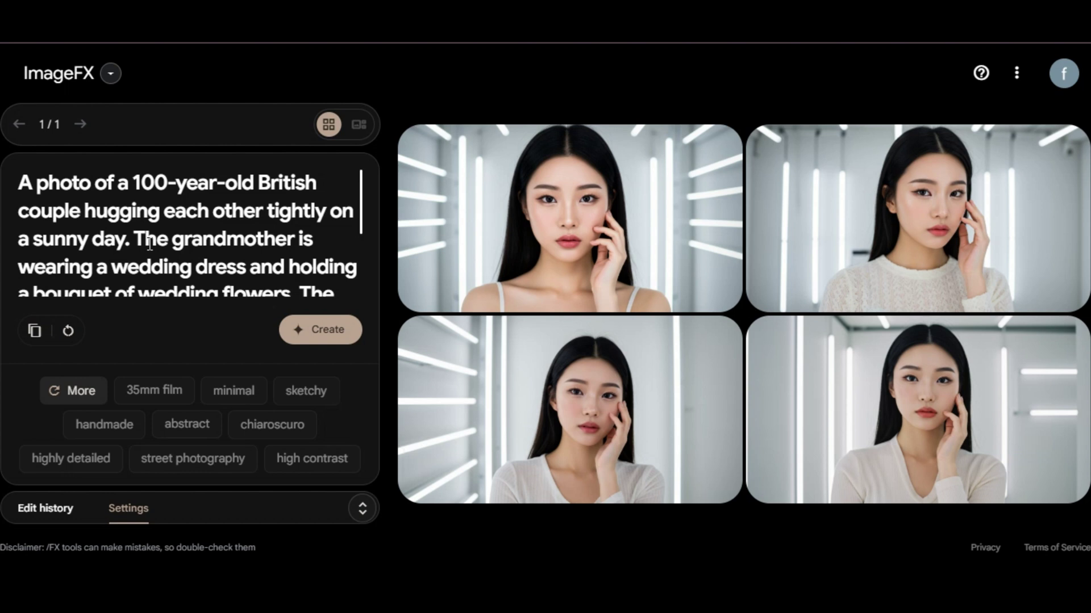
scroll(223, 267, "down", 2)
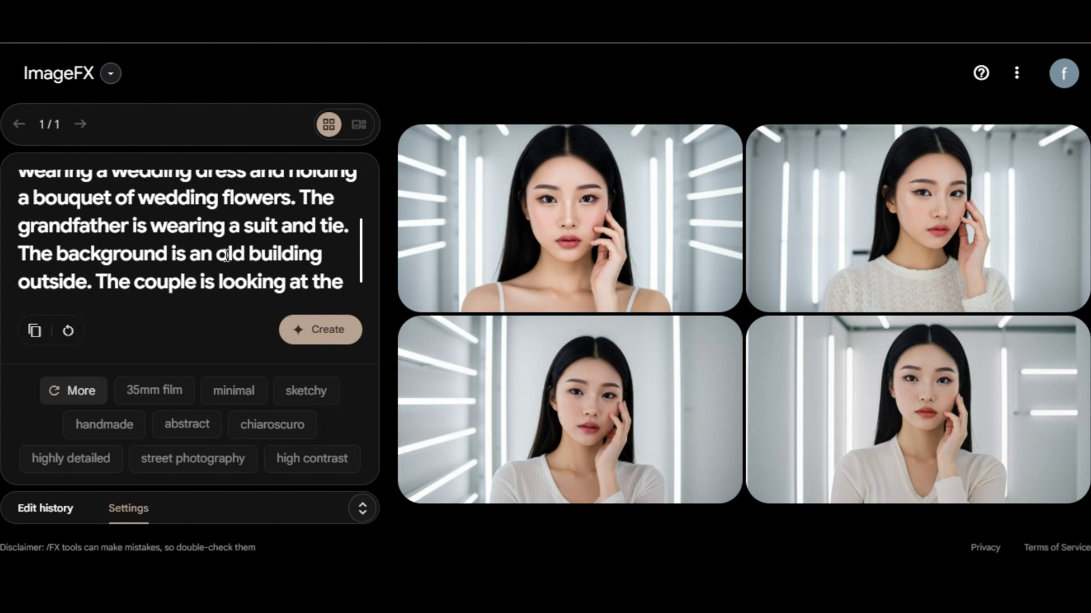
scroll(226, 256, "down", 1)
left_click(154, 390)
left_click(214, 455)
left_click(264, 430)
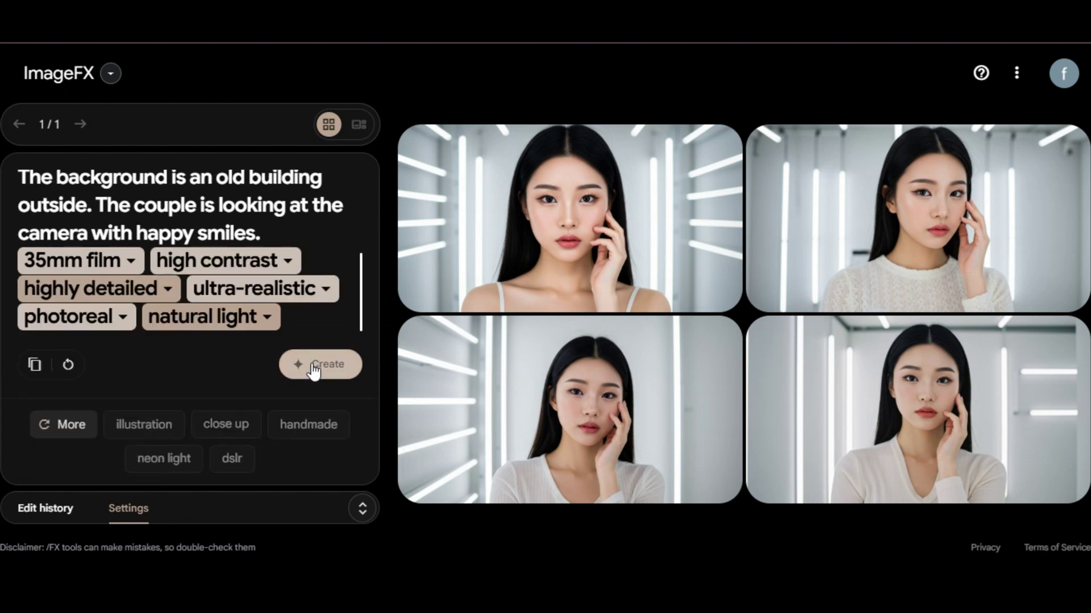
left_click(316, 365)
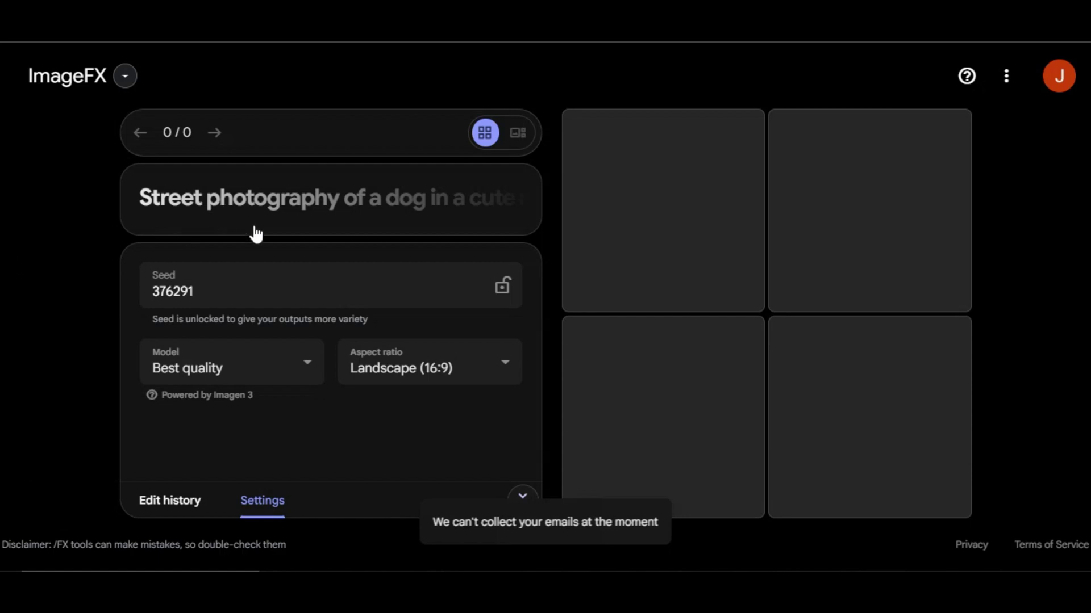
- Paste the anime alley prompt and tag it 35mm film and ultra-realistic
right_click(195, 193)
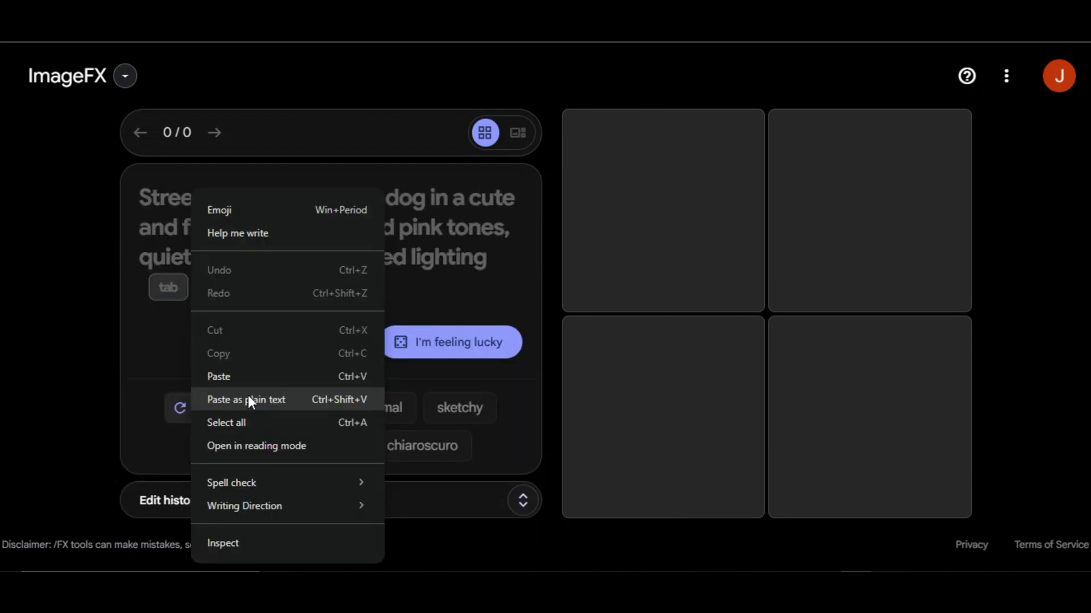
left_click(250, 380)
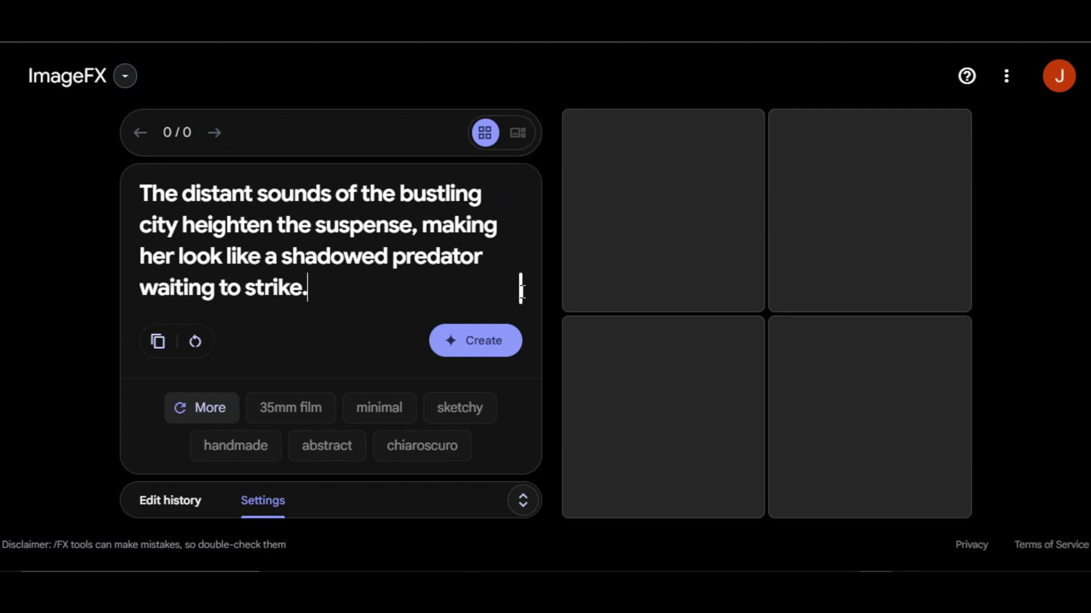
left_click(290, 408)
left_click(243, 449)
left_click(198, 287)
left_click(260, 346)
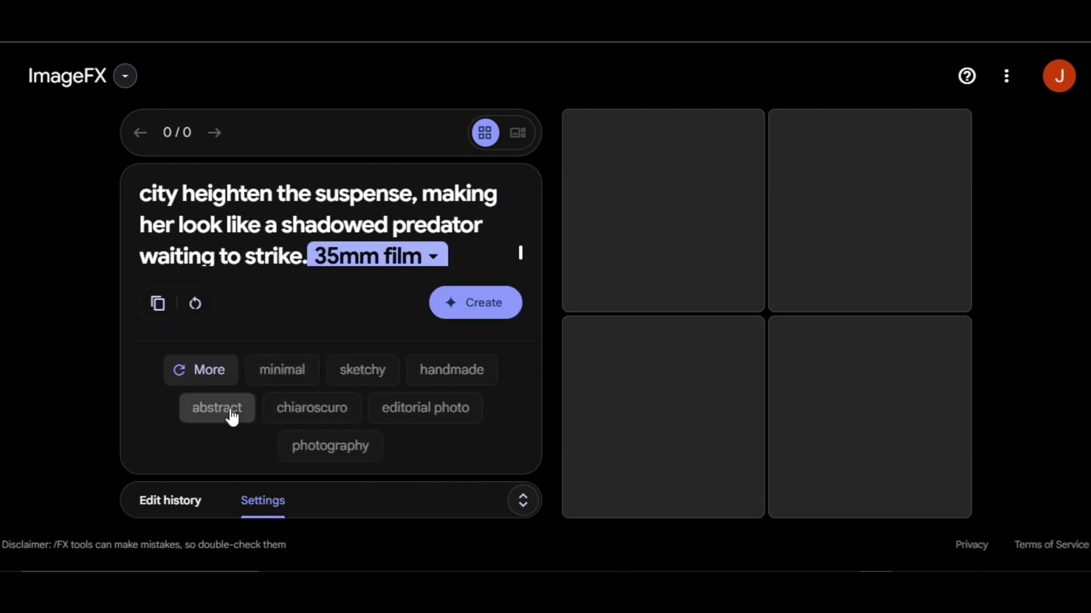
- Add photoreal, photography and cinematic tags, then generate the alley images
left_click(228, 413)
left_click(375, 252)
left_click(348, 280)
left_click(445, 407)
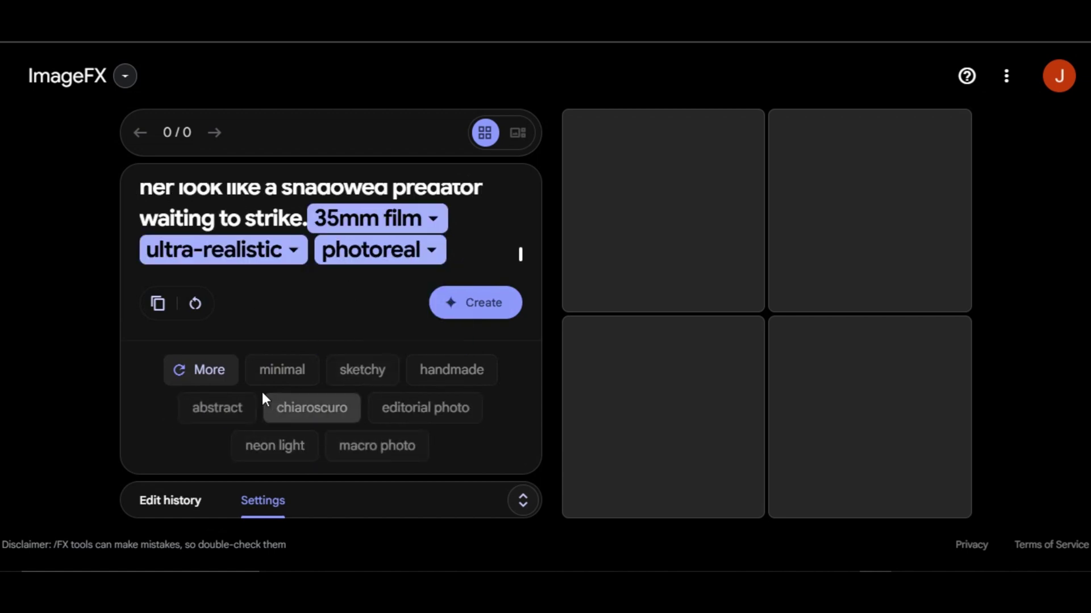
left_click(209, 377)
left_click(209, 377)
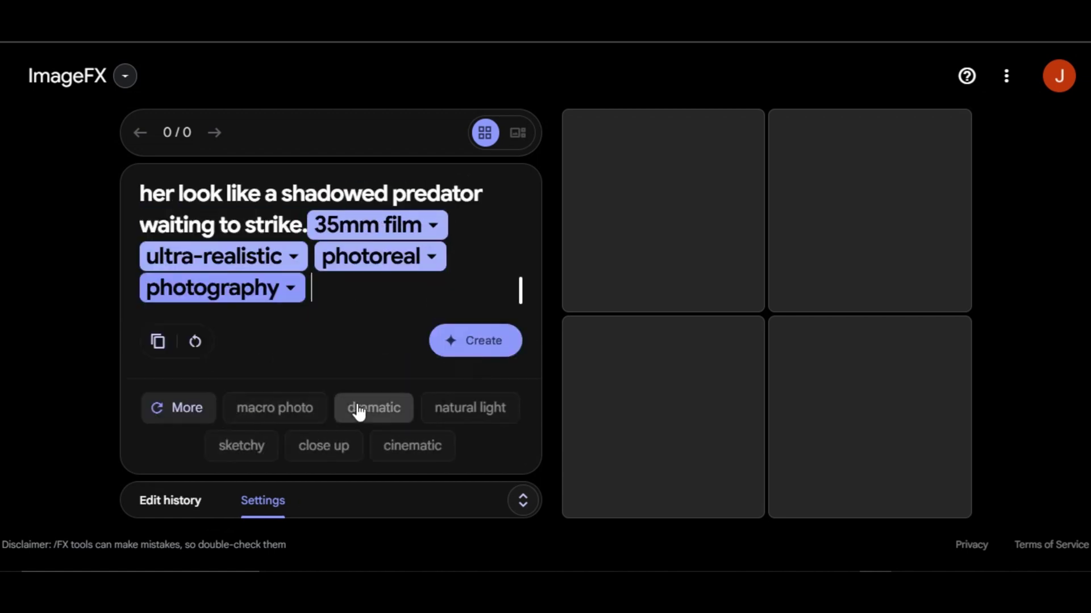
left_click(412, 445)
left_click(429, 289)
left_click(468, 347)
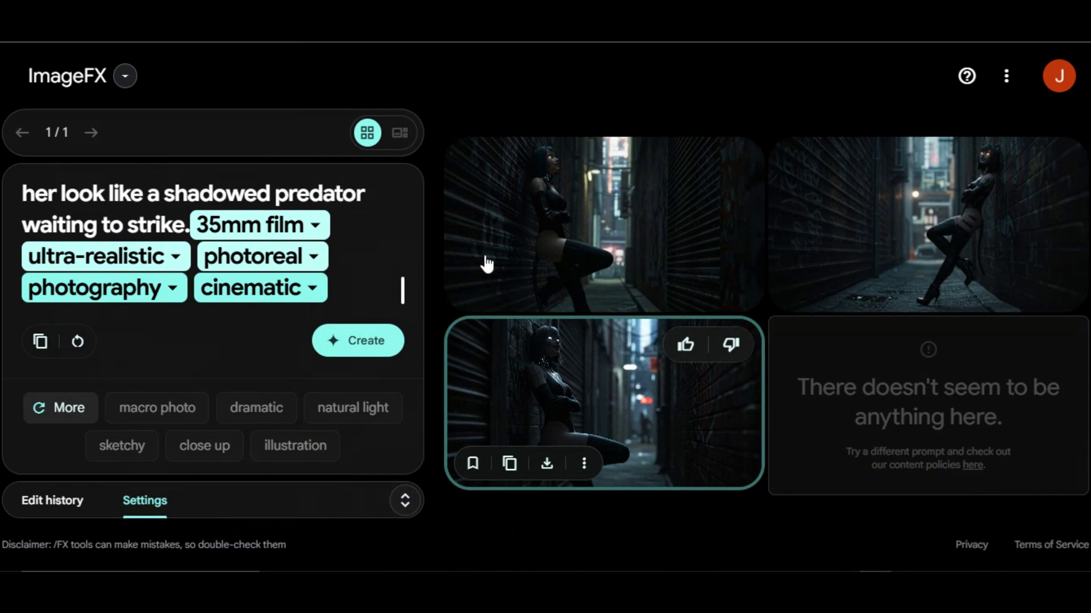
- Open the bottom-left alley image large, zoom in, and view the second and third results
left_click(458, 341)
key("ctrl+plus")
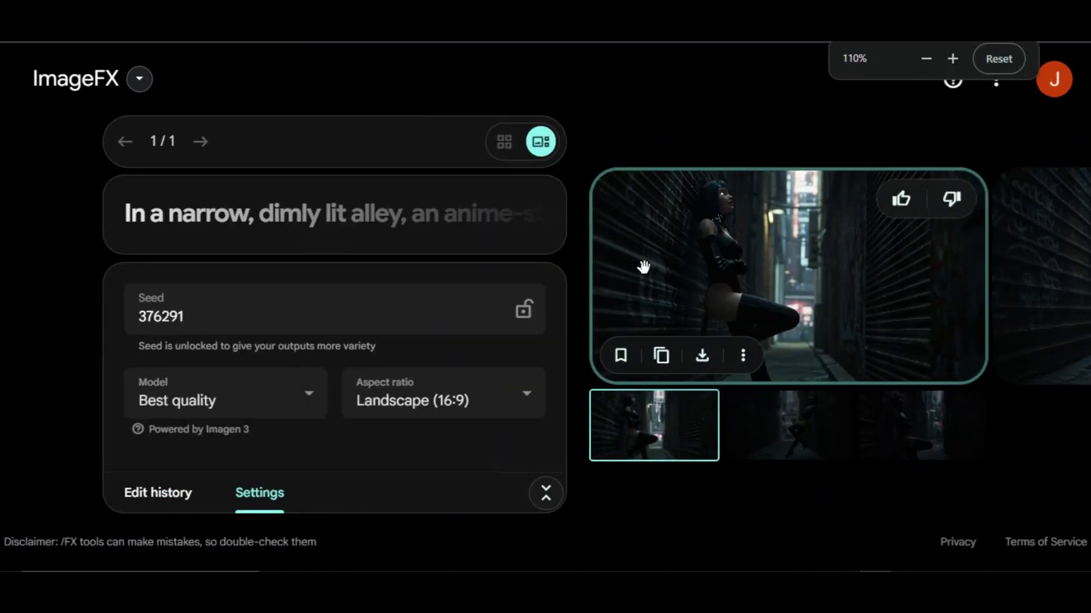
key("ctrl+plus")
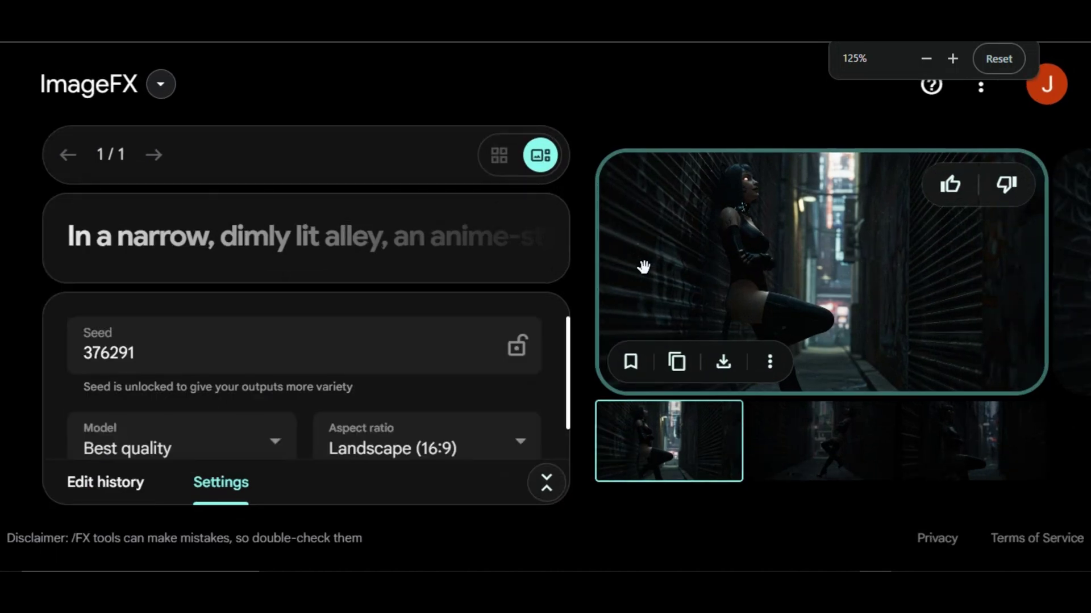
left_click(826, 437)
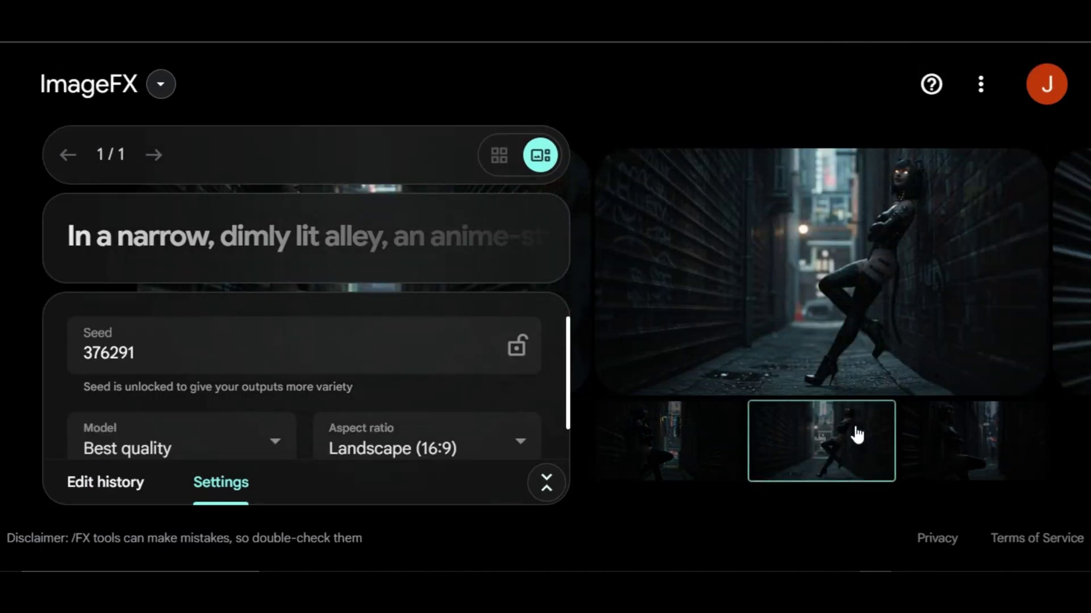
left_click(939, 441)
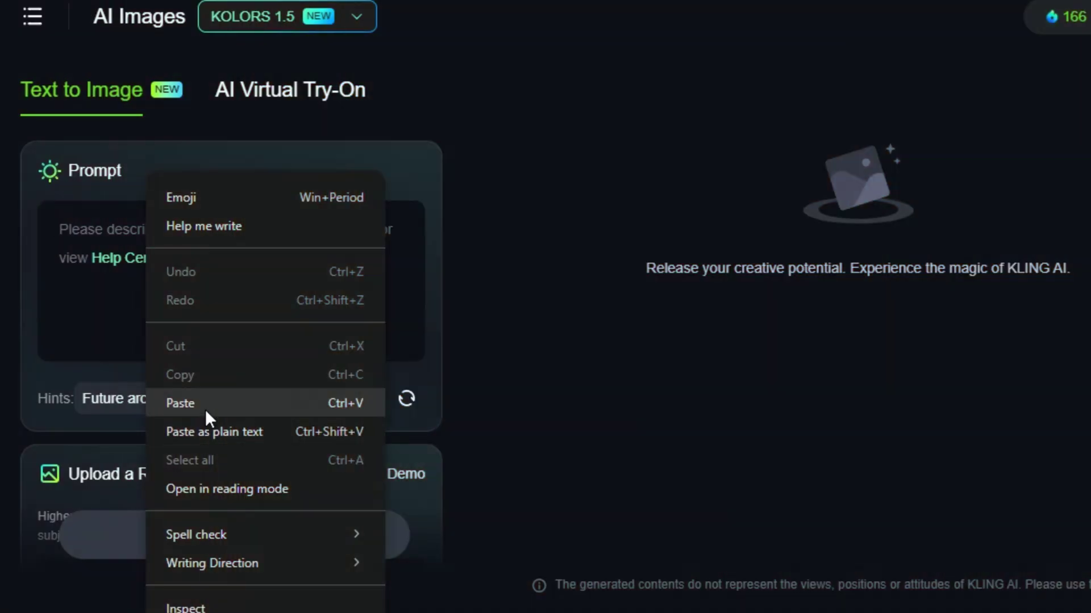
- Clear Kling AI's prompt box and fill it with the alley prompt
left_click(206, 407)
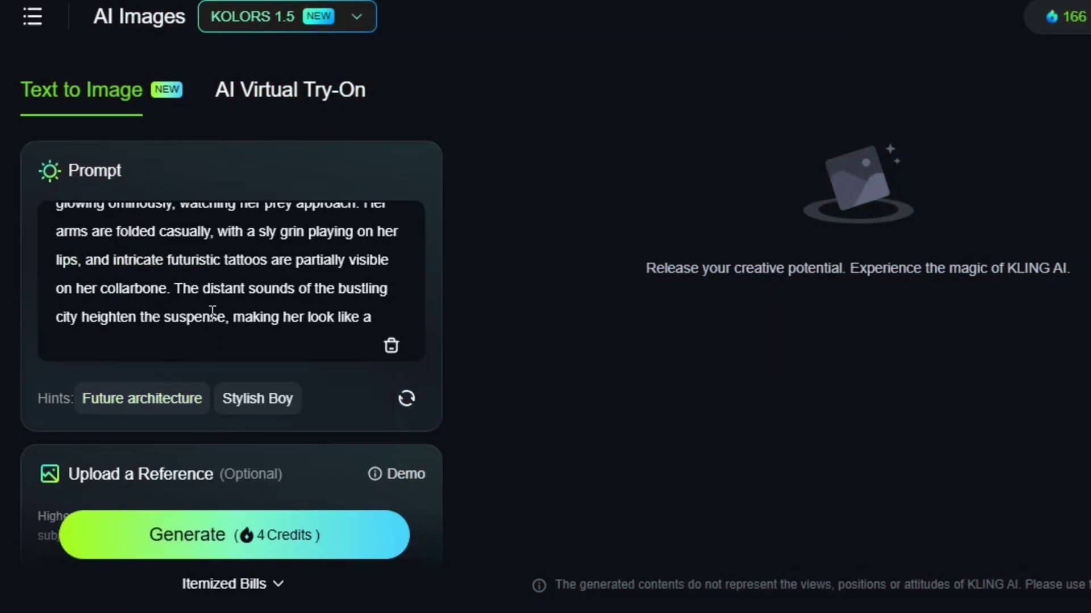
scroll(215, 307, "up", 3)
key("ctrl+a")
key("BackSpace")
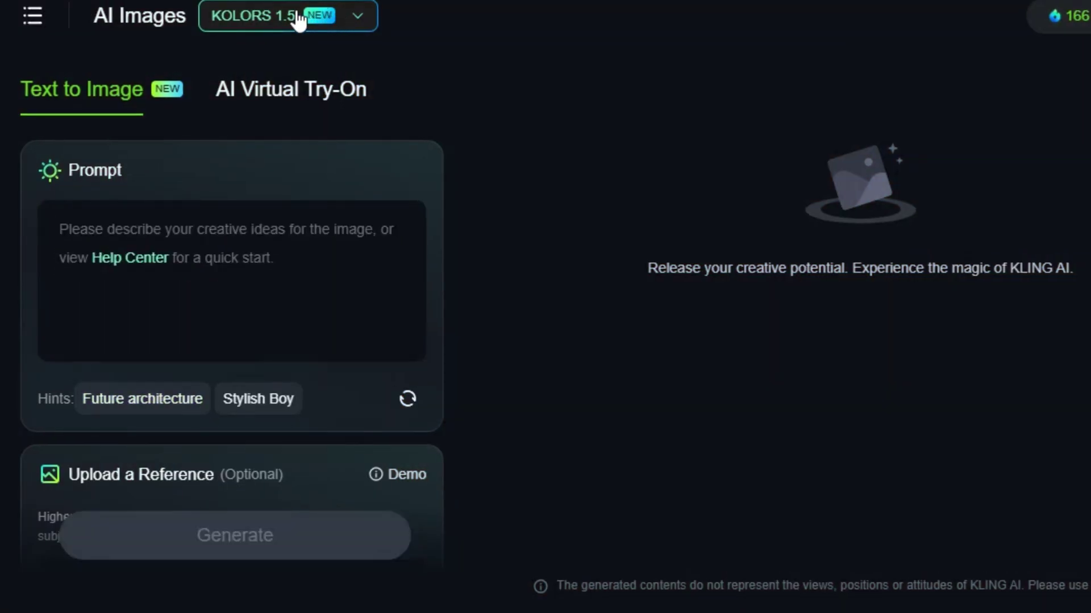
- Set the aspect ratio to 16:9, generate four images, and open the first catgirl result
scroll(73, 419, "down", 8)
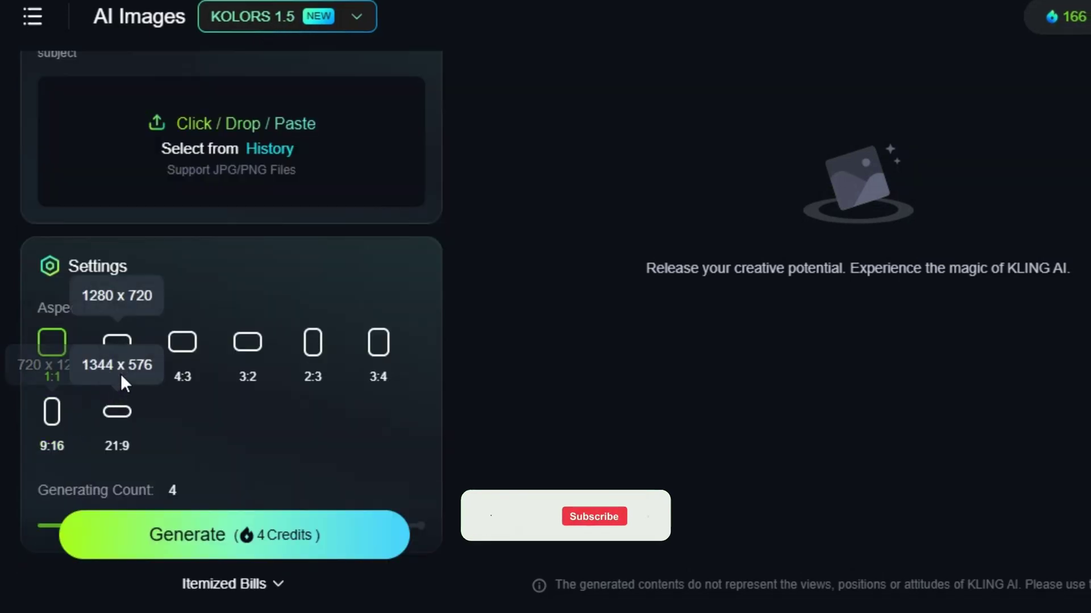
left_click(117, 342)
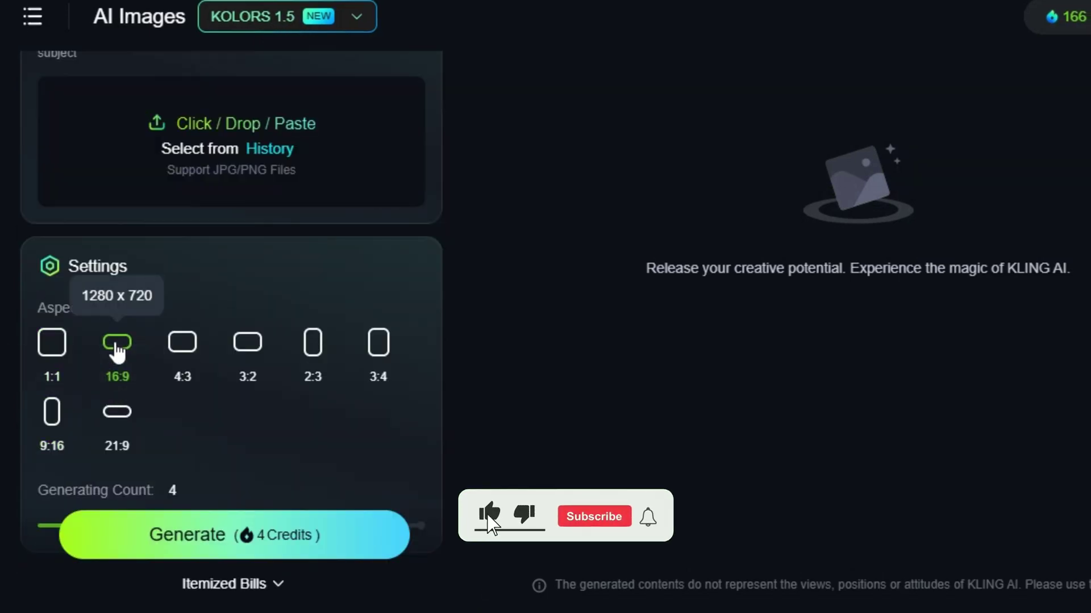
left_click(245, 523)
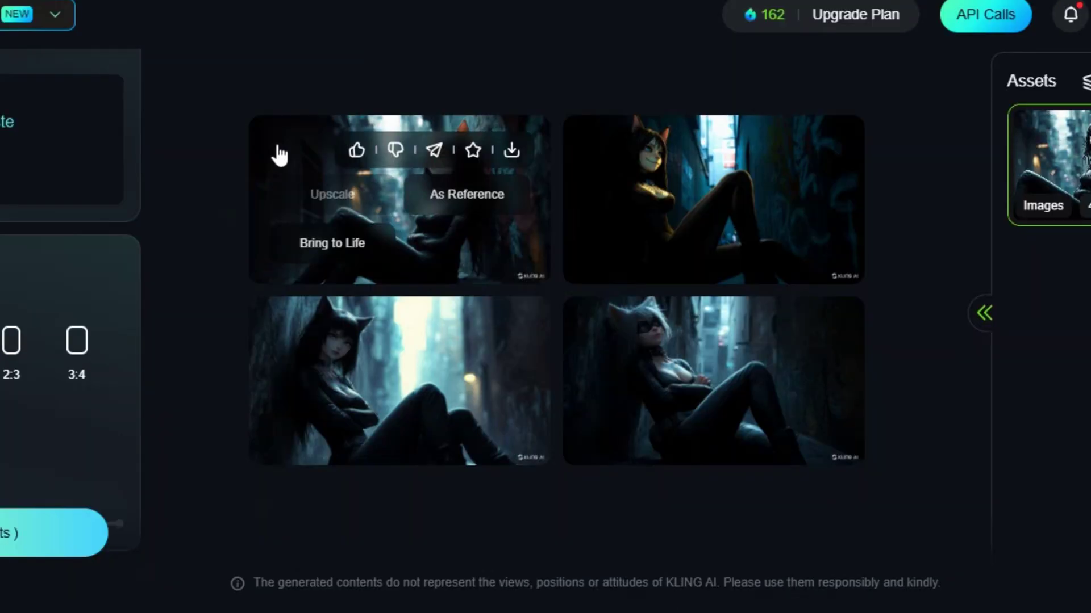
left_click(276, 148)
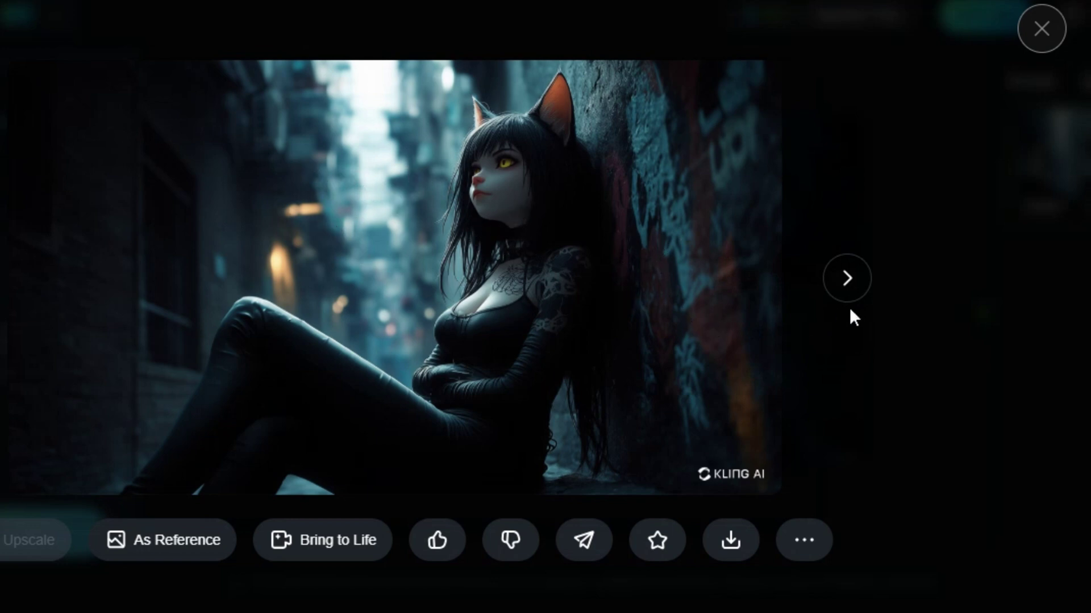
- Advance through two more catgirl alley images in Kling AI, then put the alley prompt into Leonardo.Ai
left_click(842, 291)
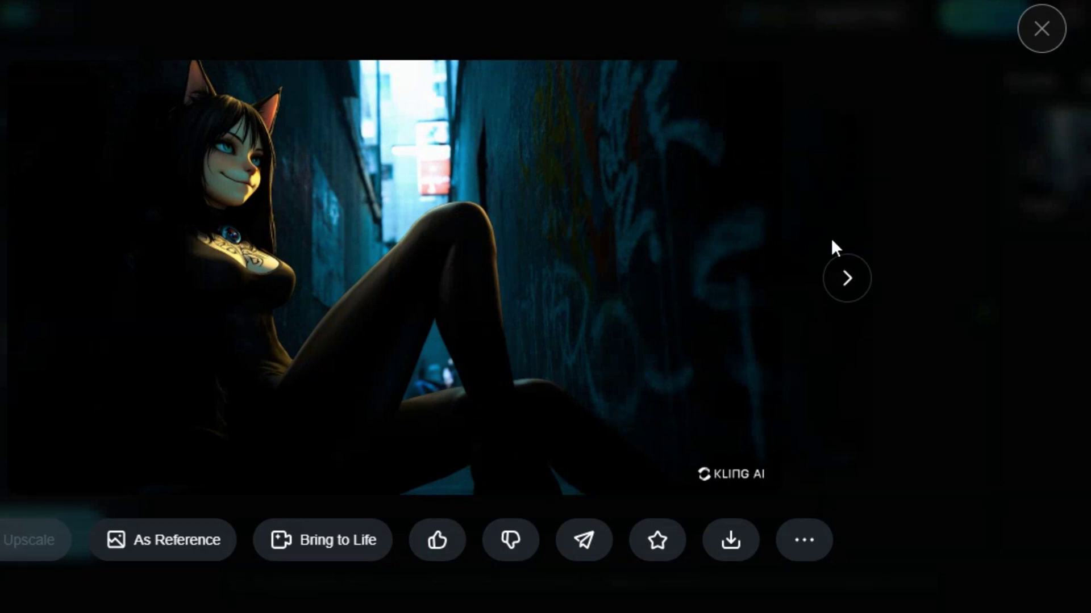
left_click(845, 284)
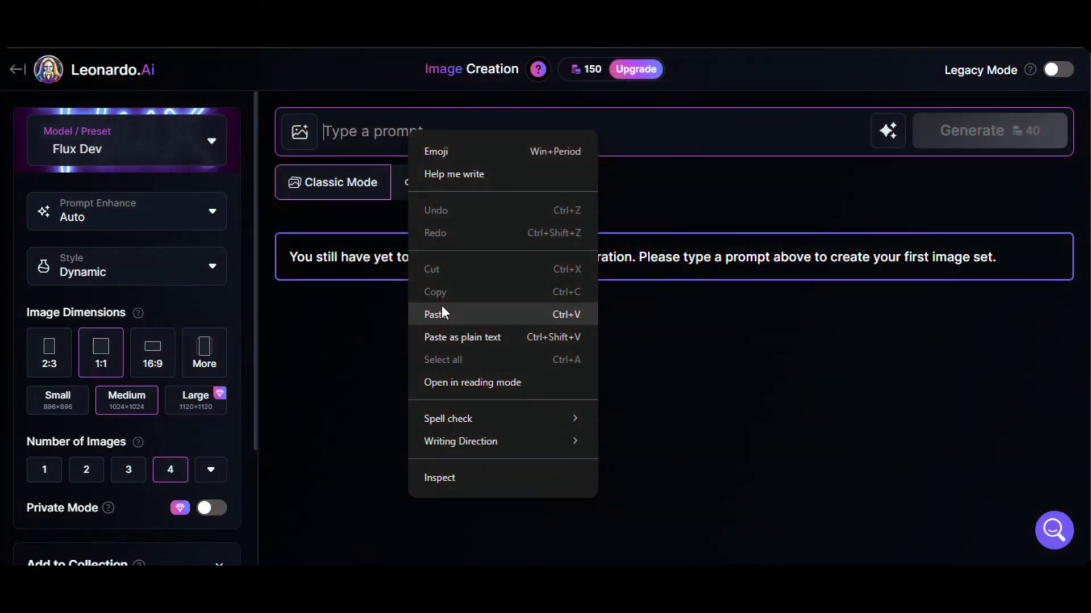
left_click(443, 311)
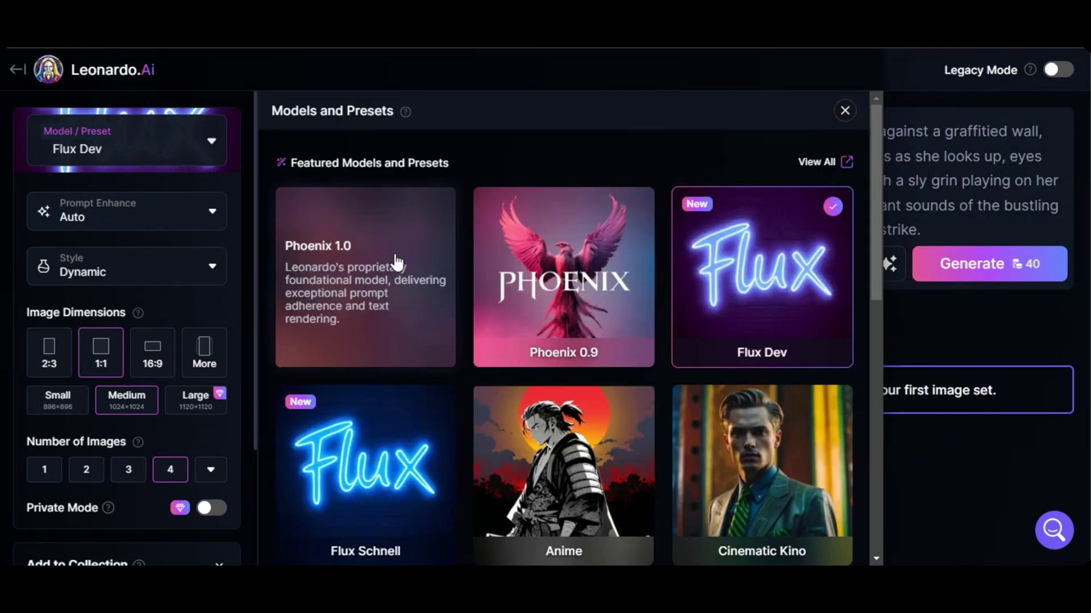
- Generate 16:9 images from the femme fatale alley prompt using the Phoenix 1.0 preset
left_click(385, 258)
scroll(151, 397, "down", 2)
left_click(154, 420)
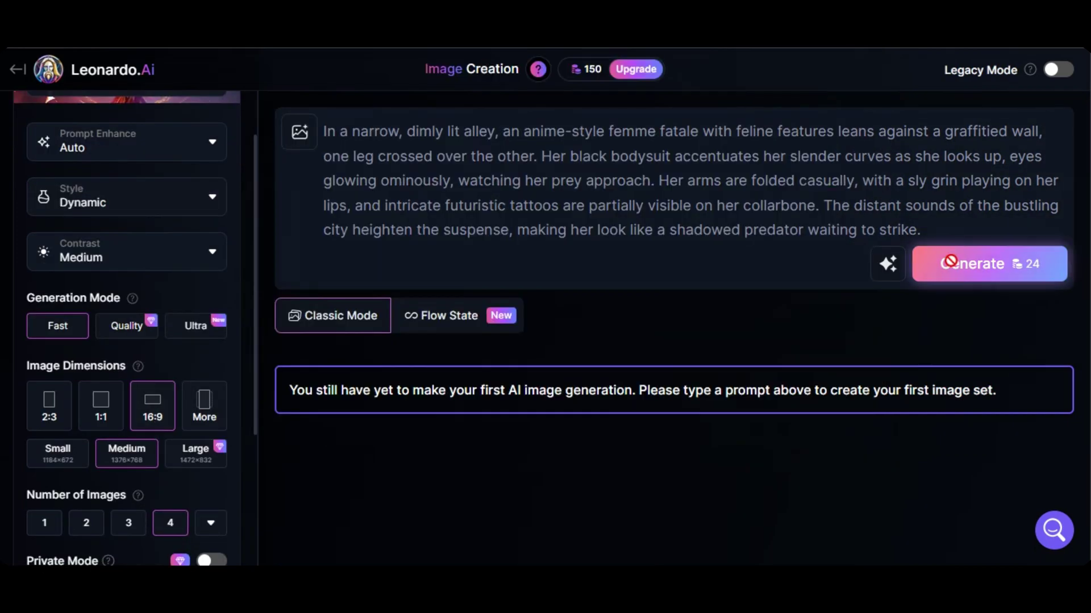
left_click(988, 263)
- Open the first result, the seated catgirl, full-size
scroll(638, 338, "down", 3)
scroll(638, 337, "down", 3)
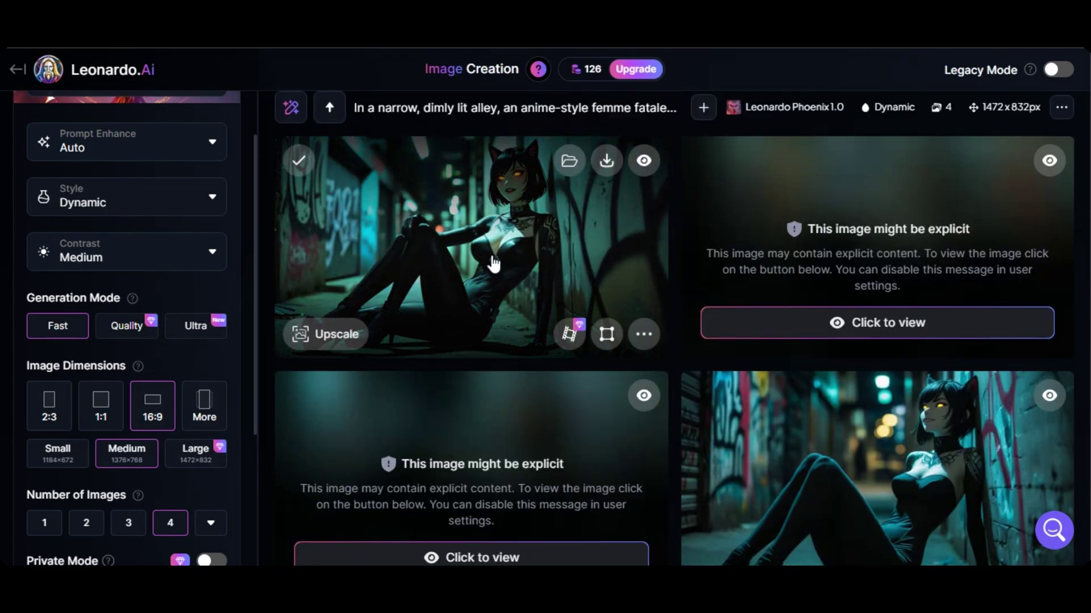
left_click(491, 268)
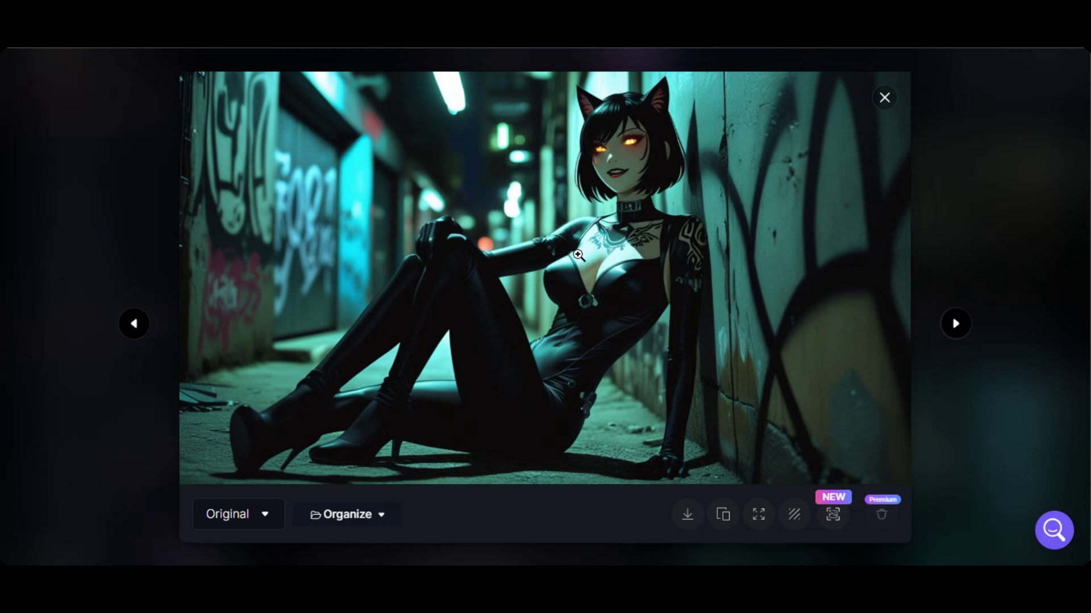
- Browse the next three catwoman alley images full-size, then close the viewer back to the results grid
key("Right")
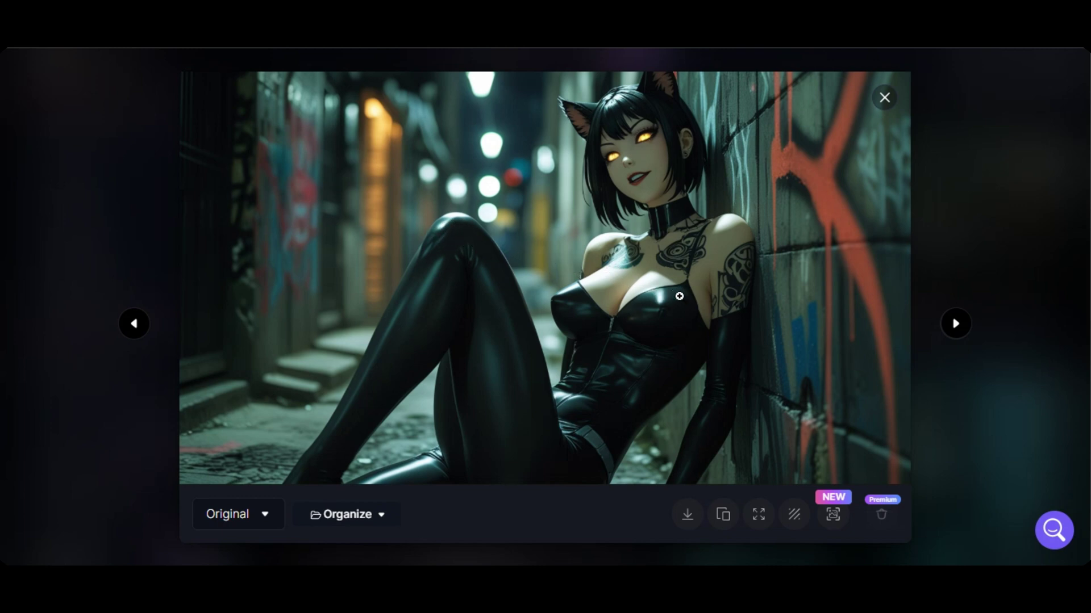
key("Right")
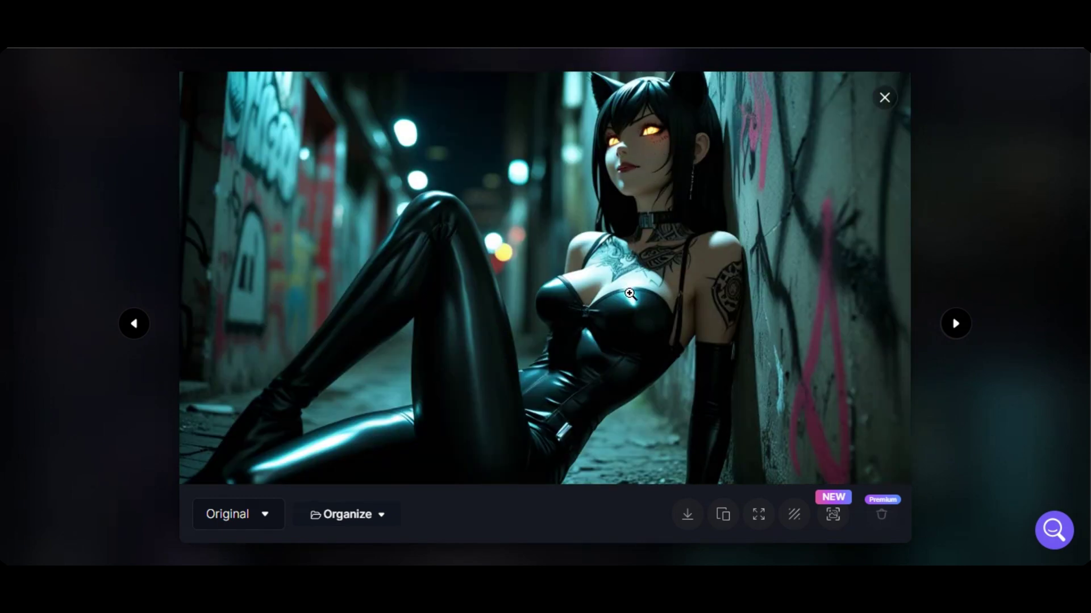
key("Right")
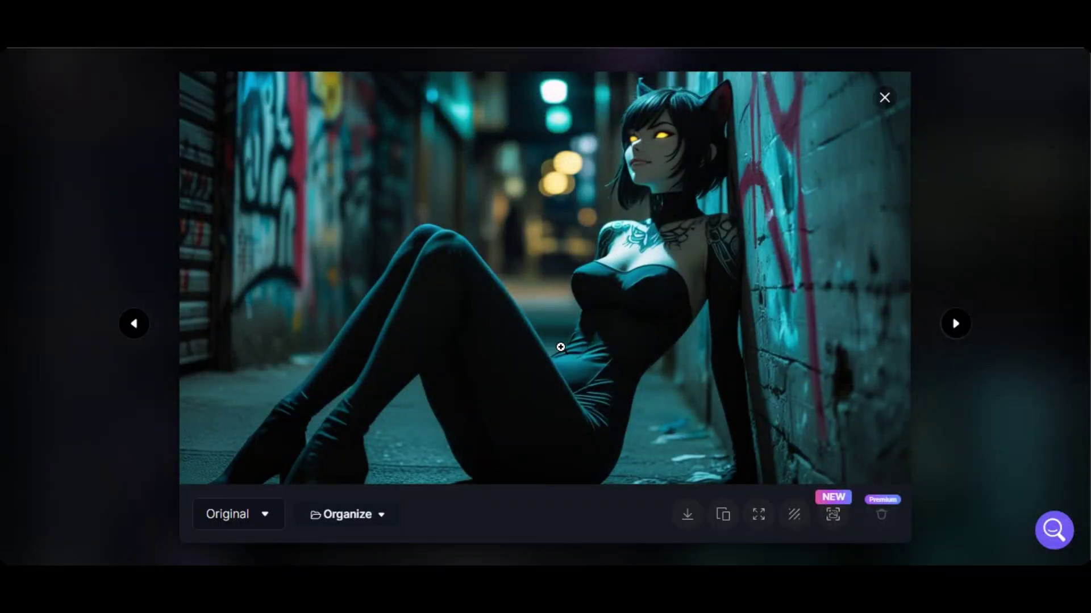
key("Escape")
scroll(650, 300, "down", 2)
scroll(650, 299, "up", 5)
scroll(651, 299, "down", 2)
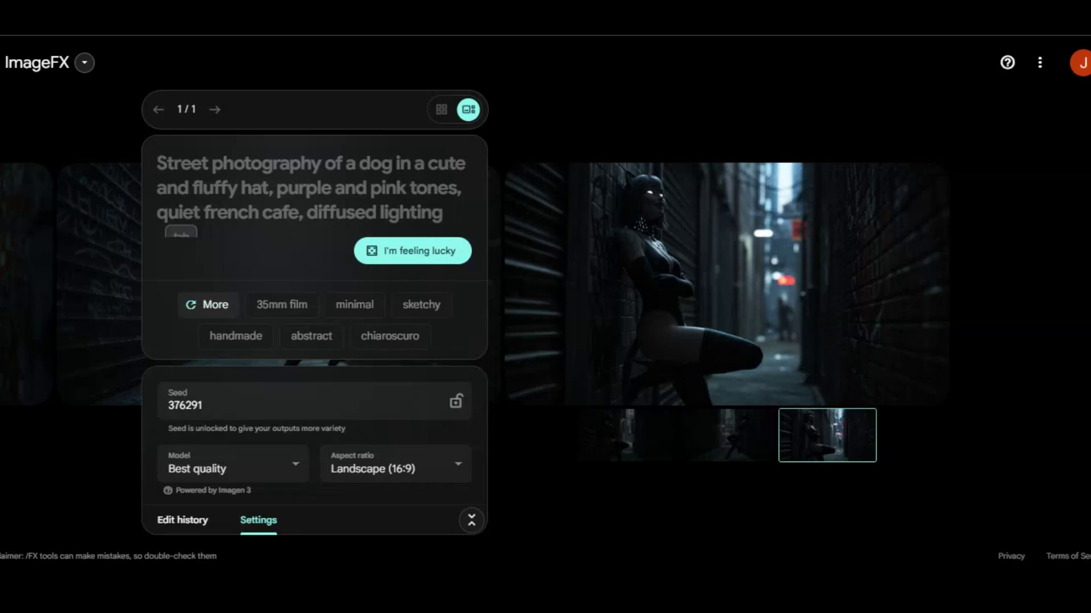
- Paste the dreamscape creator-of-the-universe prompt into ImageFX
key("ctrl+v")
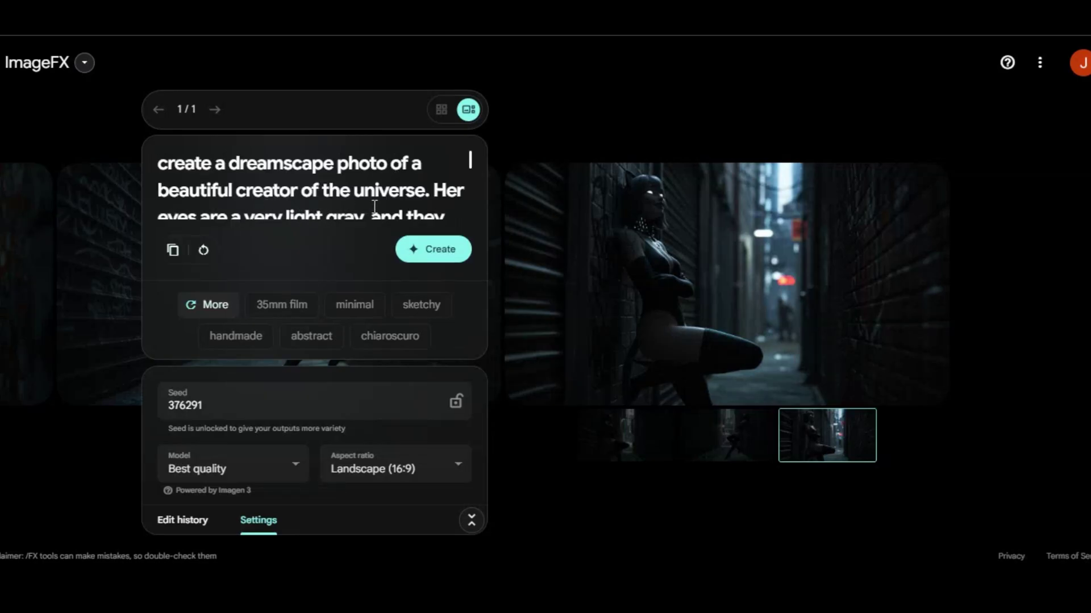
scroll(460, 207, "down", 2)
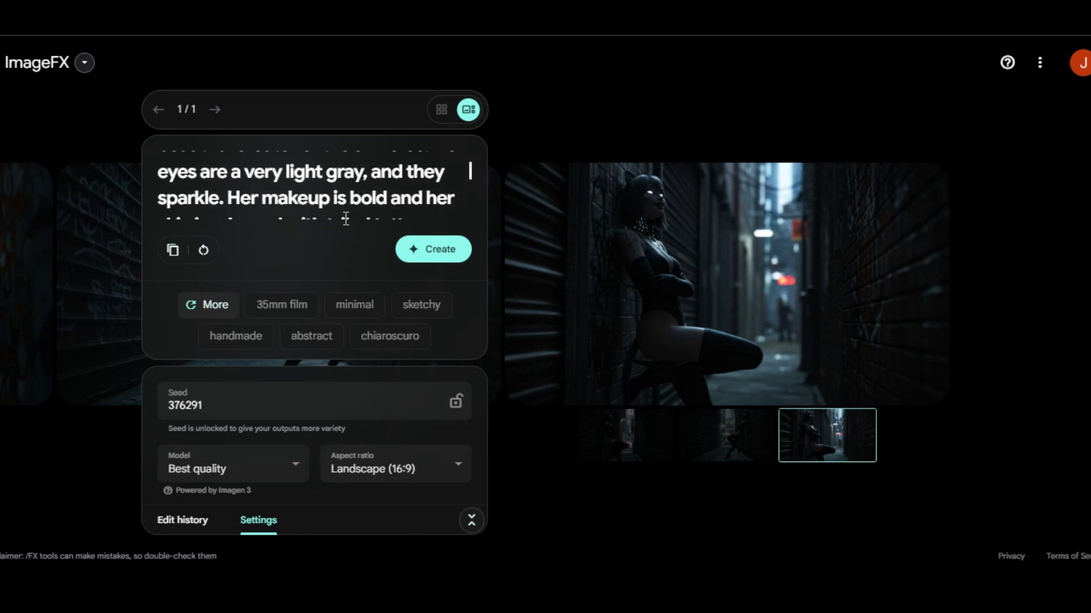
scroll(445, 195, "down", 3)
scroll(448, 199, "up", 1)
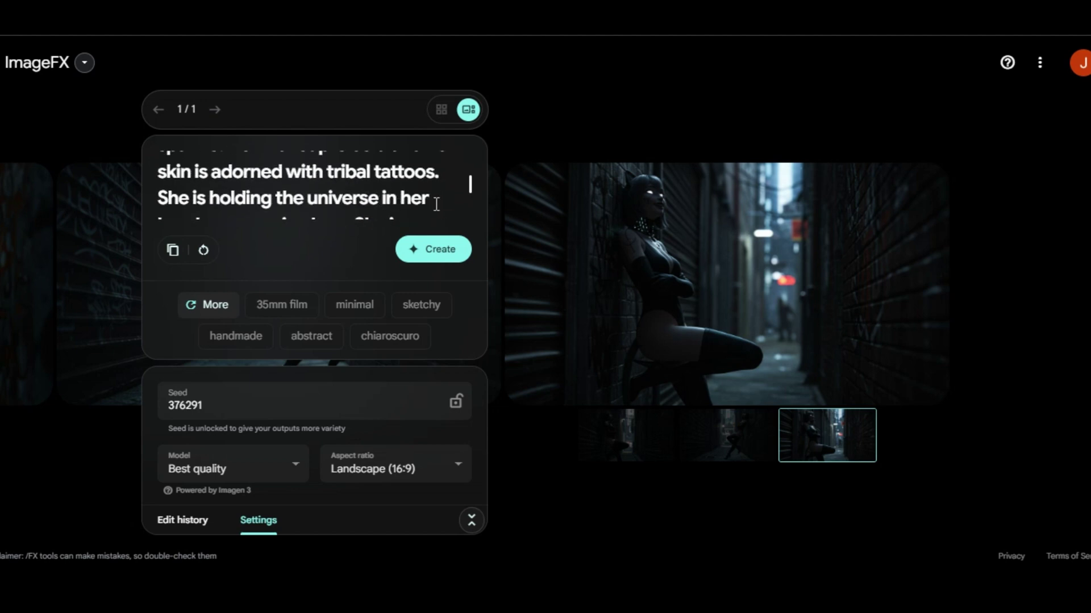
scroll(272, 182, "down", 2)
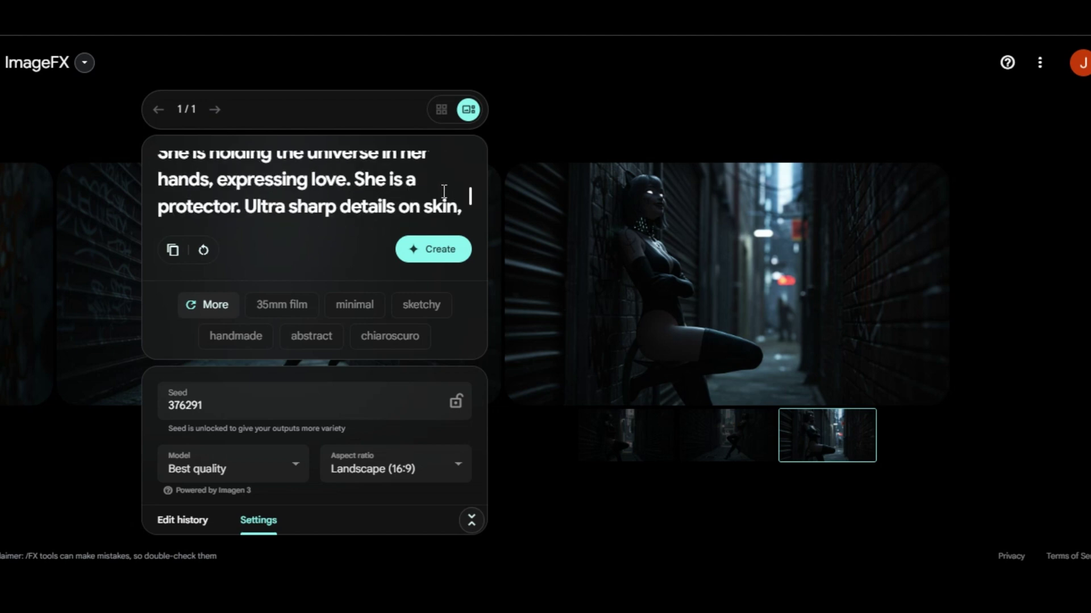
scroll(444, 192, "down", 2)
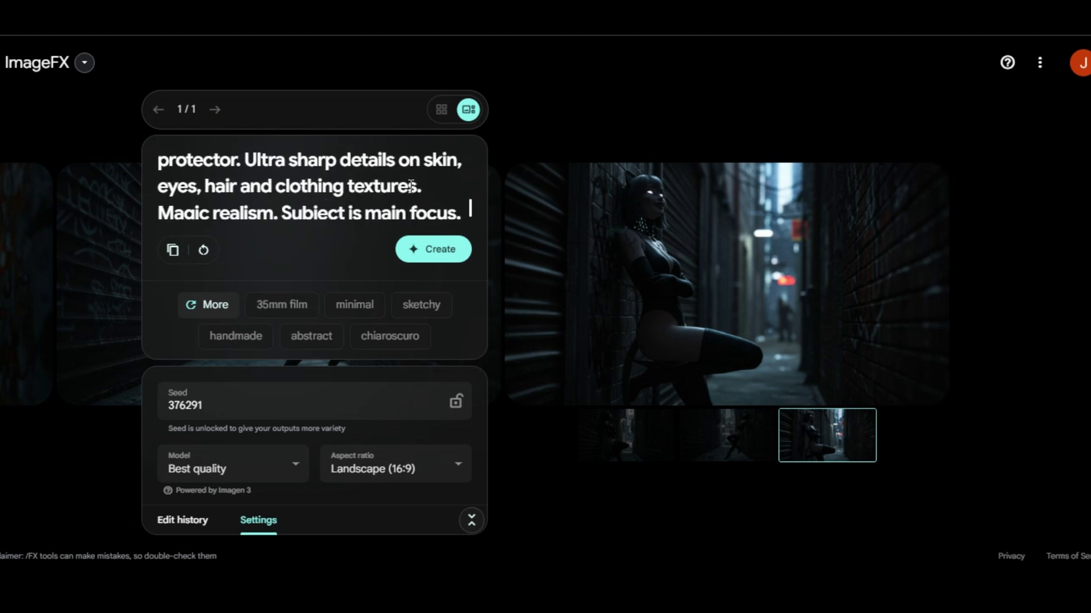
- Add the 35mm film and ultra-realistic styles, discarding the abstract keyword
left_click(282, 305)
left_click(219, 336)
left_click(357, 206)
left_click(341, 253)
left_click(230, 337)
left_click(244, 205)
left_click(227, 253)
- Add the photoreal, highly detailed and photography styles and generate the images
left_click(219, 272)
left_click(423, 336)
left_click(218, 302)
left_click(416, 253)
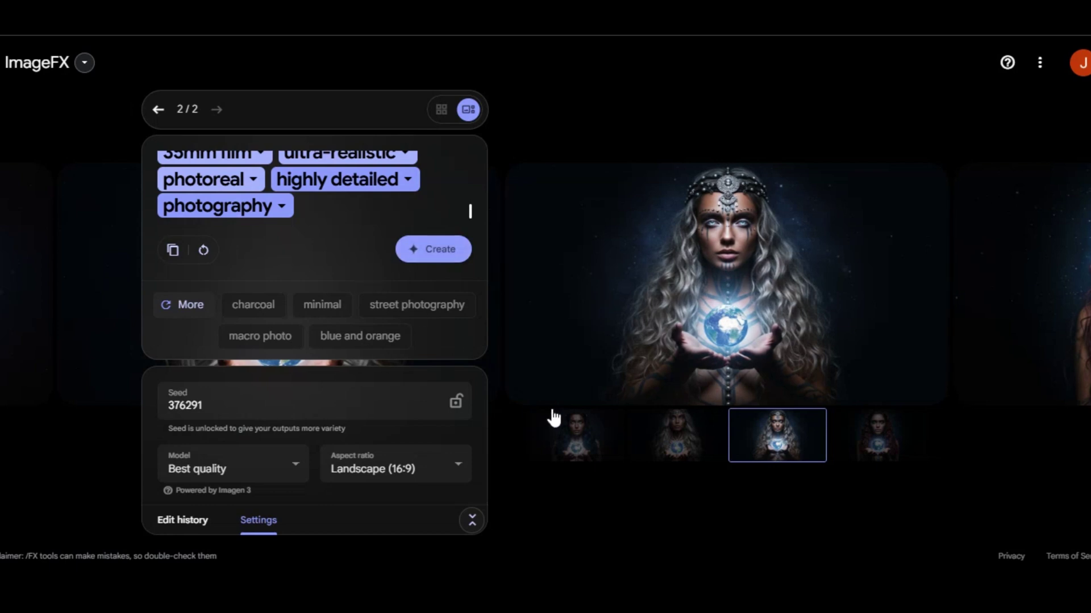
- View the first, grey-haired, beaded-headdress and red-haired globe portraits in turn
left_click(564, 432)
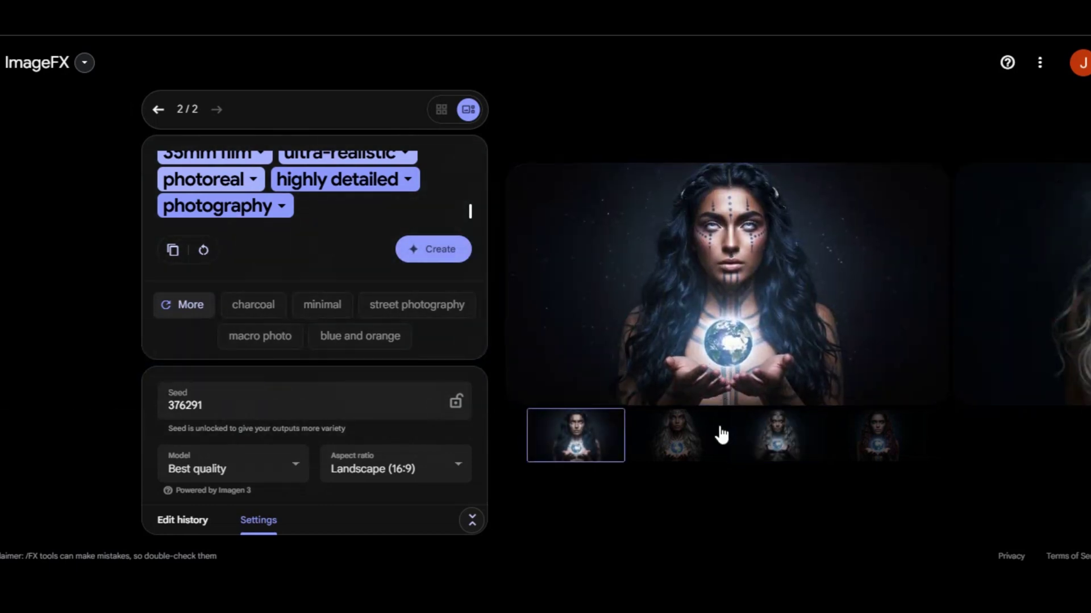
left_click(671, 449)
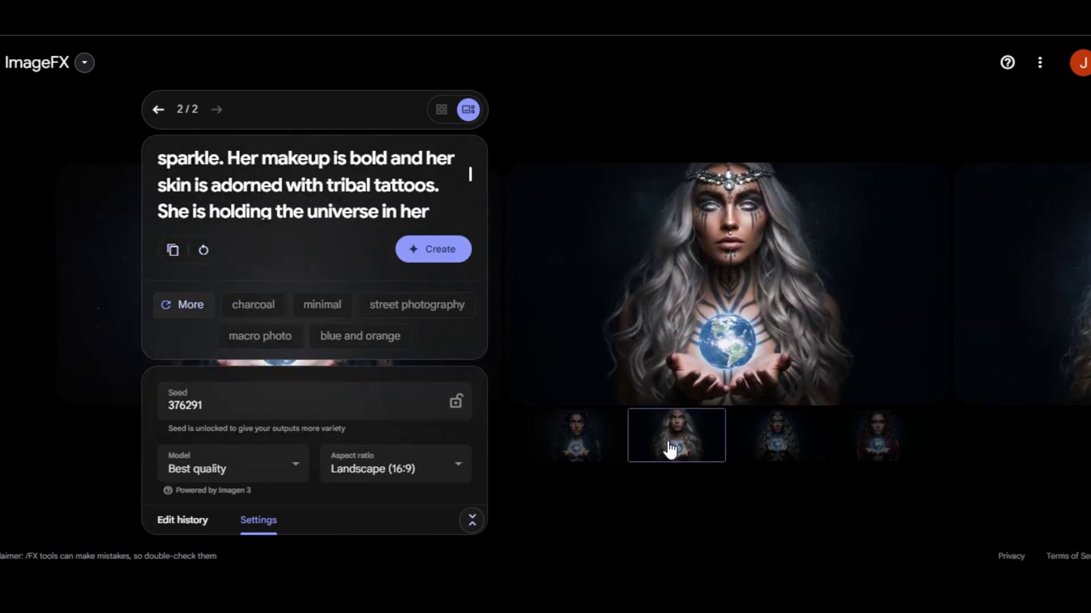
left_click(742, 434)
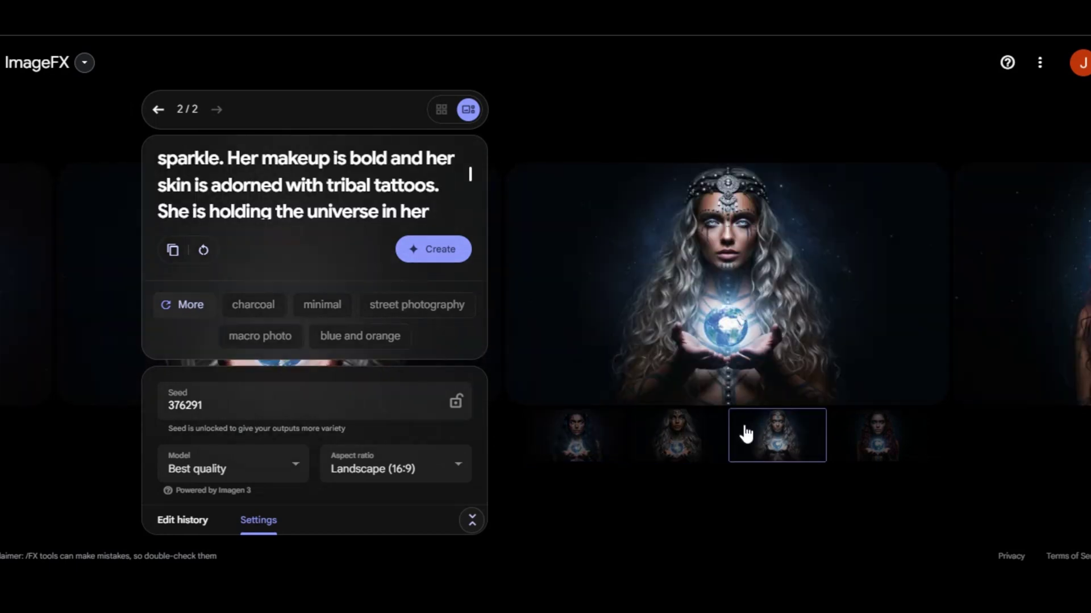
left_click(852, 443)
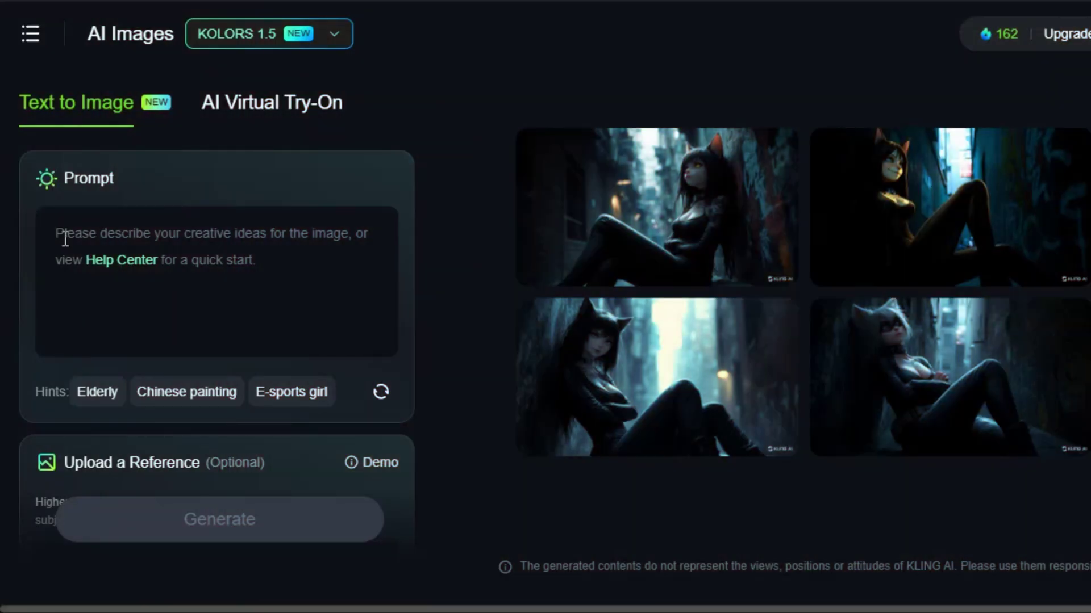
- Paste the dreamscape creator prompt into Kling AI and generate four images
left_click(65, 239)
key("ctrl+v")
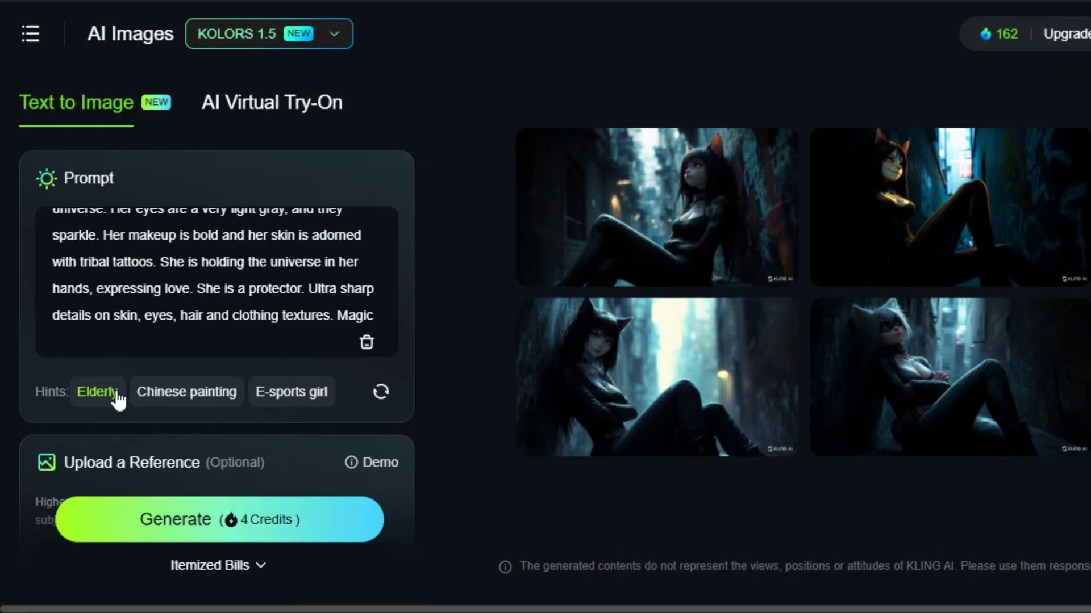
scroll(156, 295, "up", 3)
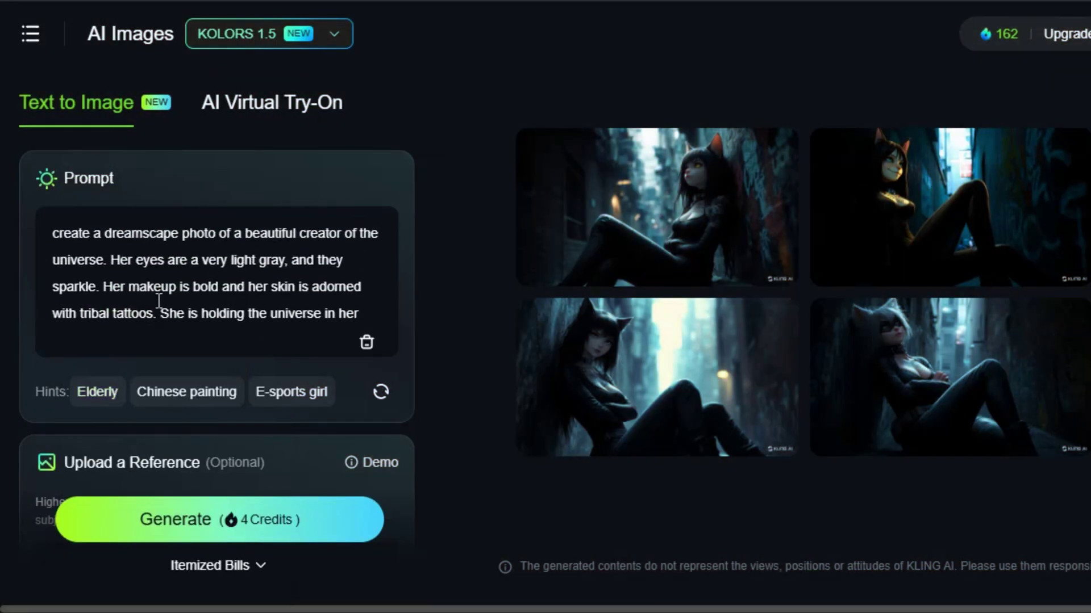
scroll(159, 301, "down", 3)
left_click(183, 518)
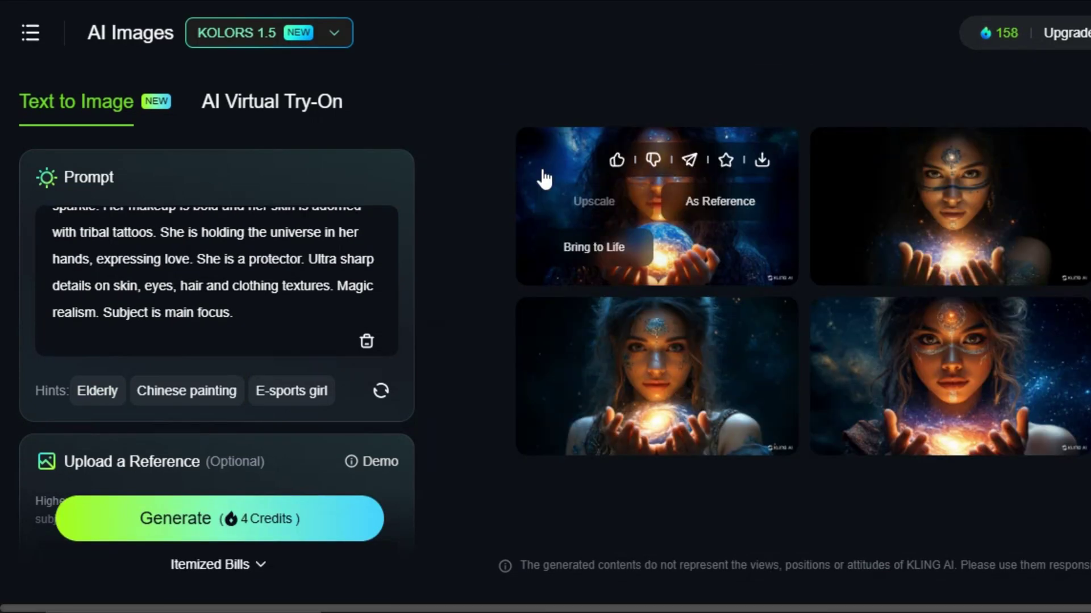
- Open the first result full-size, browse the galaxy-in-hands and cosmic-mask images, then step back
left_click(653, 238)
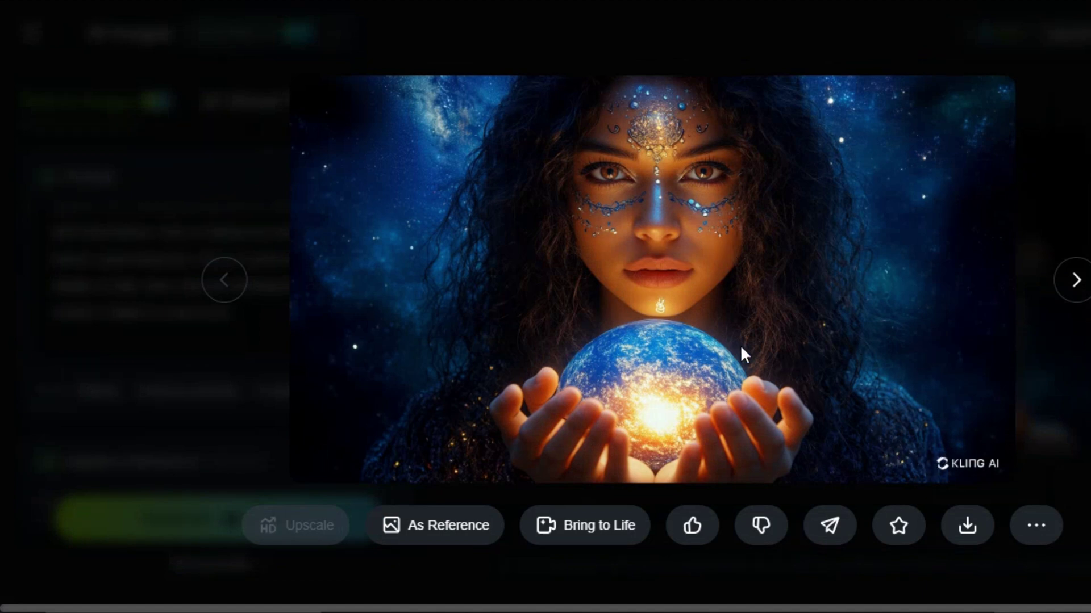
key("Right")
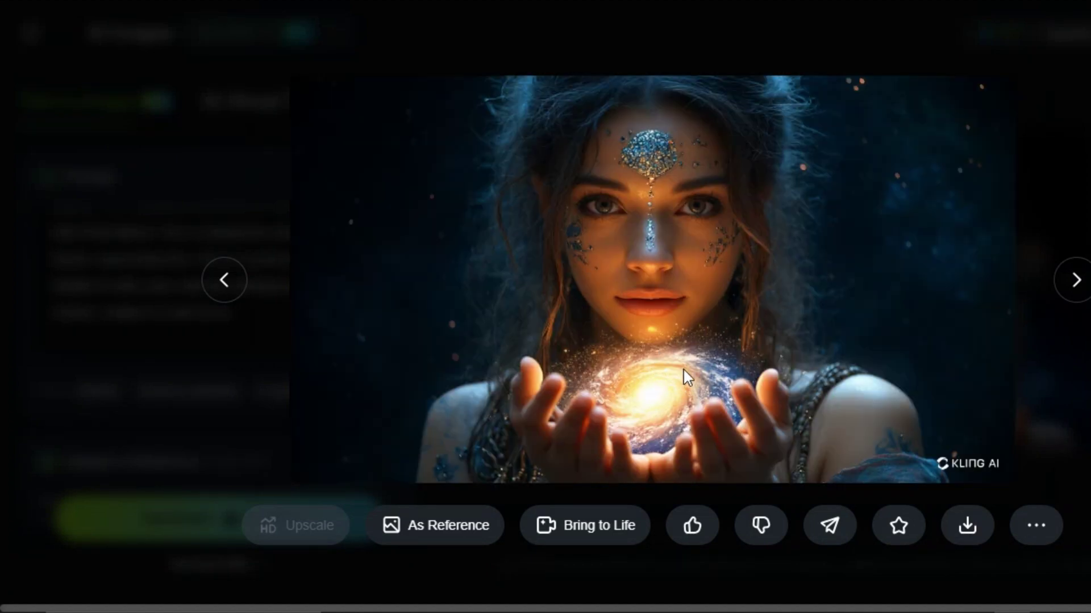
key("Right")
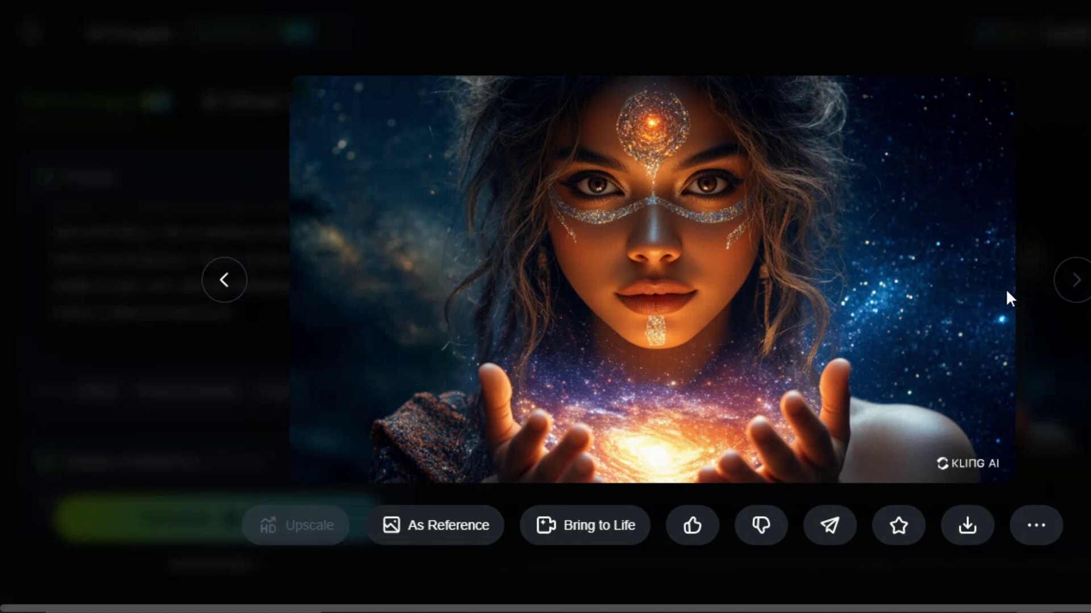
left_click(226, 282)
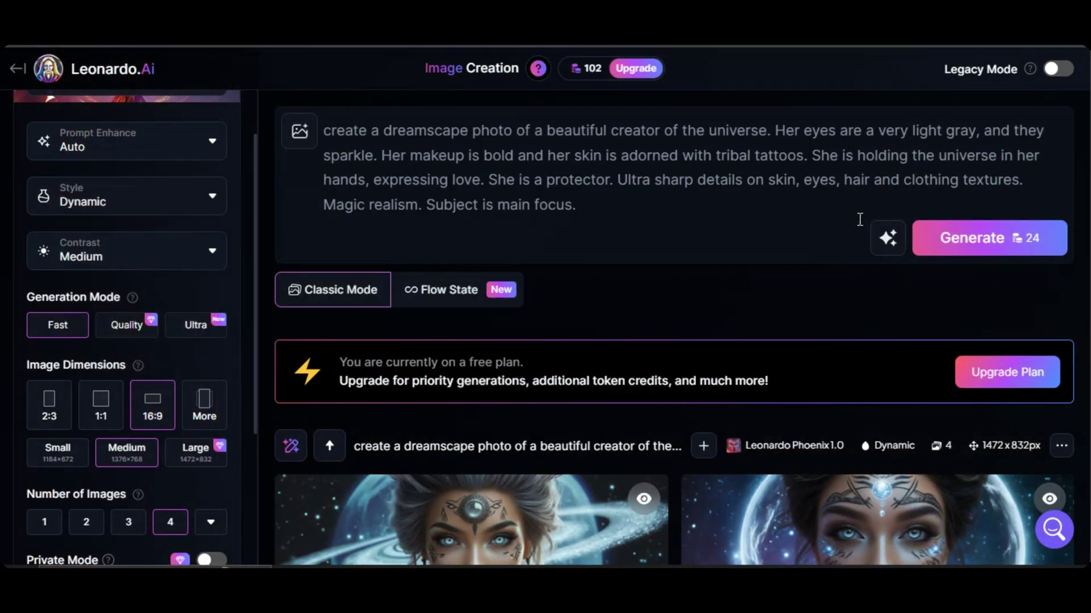
- Generate Phoenix 1.0 images from the dreamscape prompt in Leonardo.Ai, dismissing a notification
left_click(963, 243)
scroll(768, 332, "down", 5)
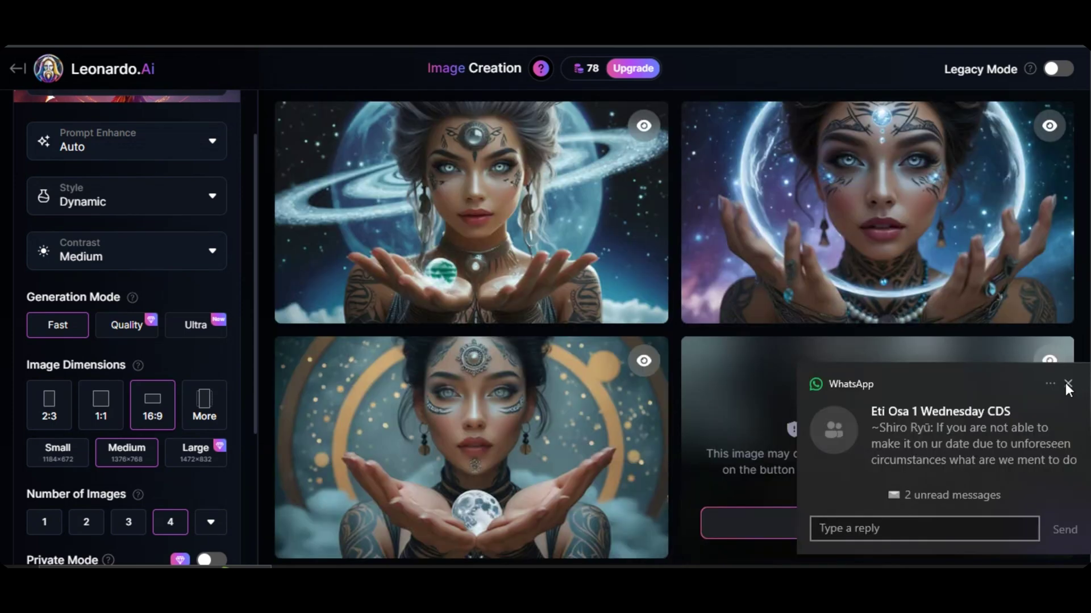
left_click(1067, 387)
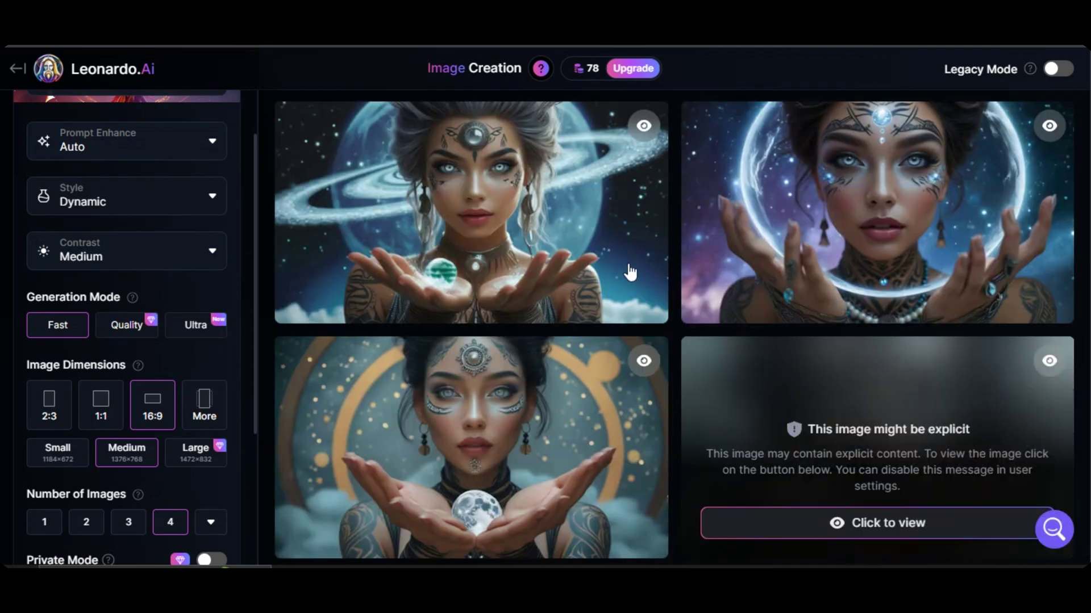
- Open the first cosmic-woman image full-size and step through the next two
left_click(523, 262)
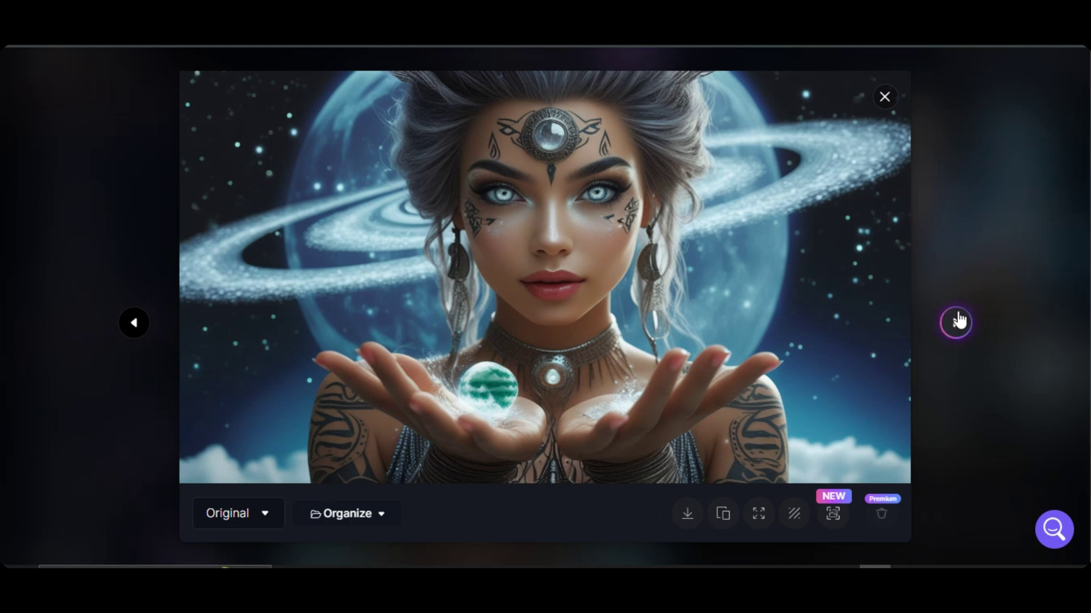
left_click(956, 323)
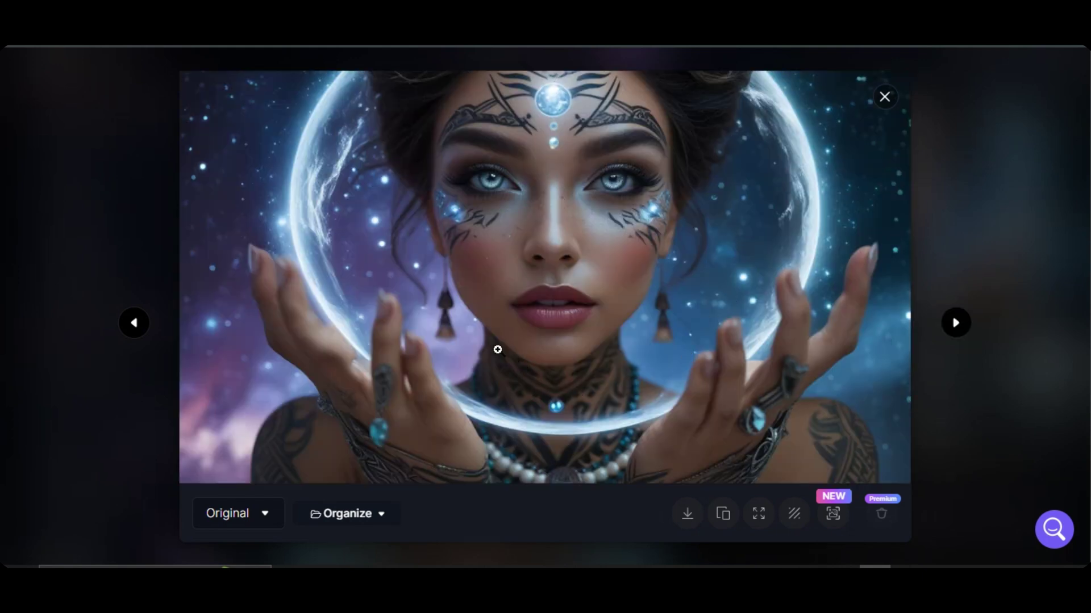
key("Right")
key("Right")
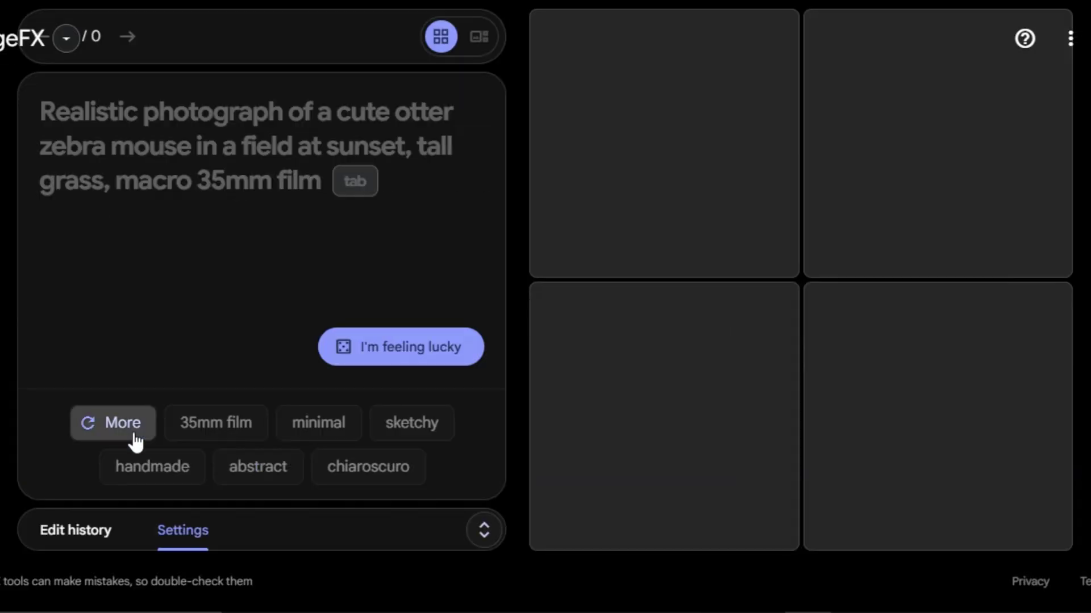
- Refresh the style keyword suggestions under the empty ImageFX prompt
left_click(121, 432)
- Reshuffle the ImageFX style suggestions two more times
left_click(114, 429)
left_click(149, 437)
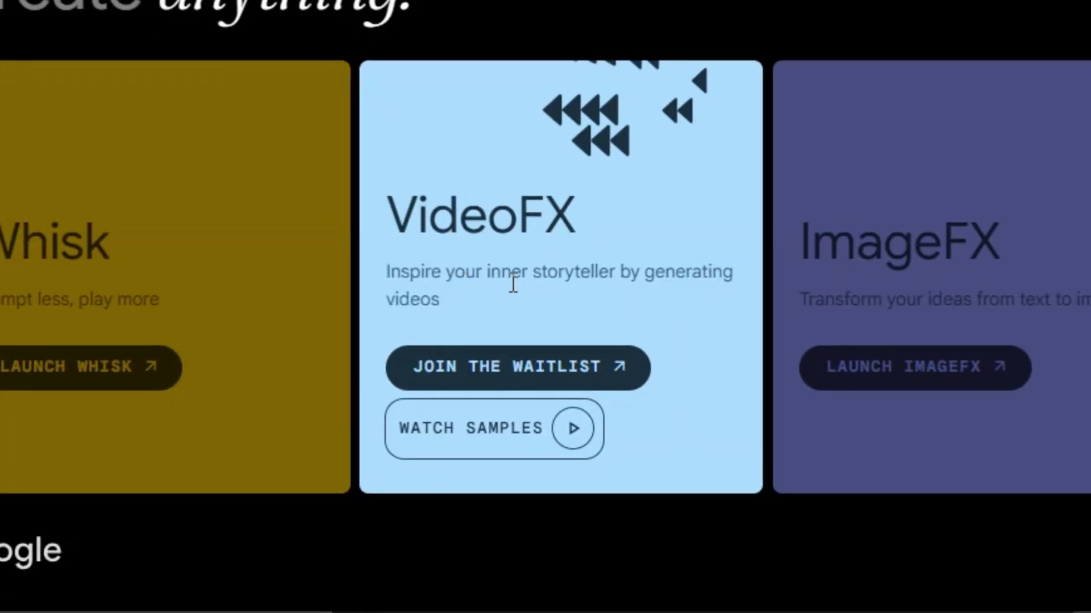